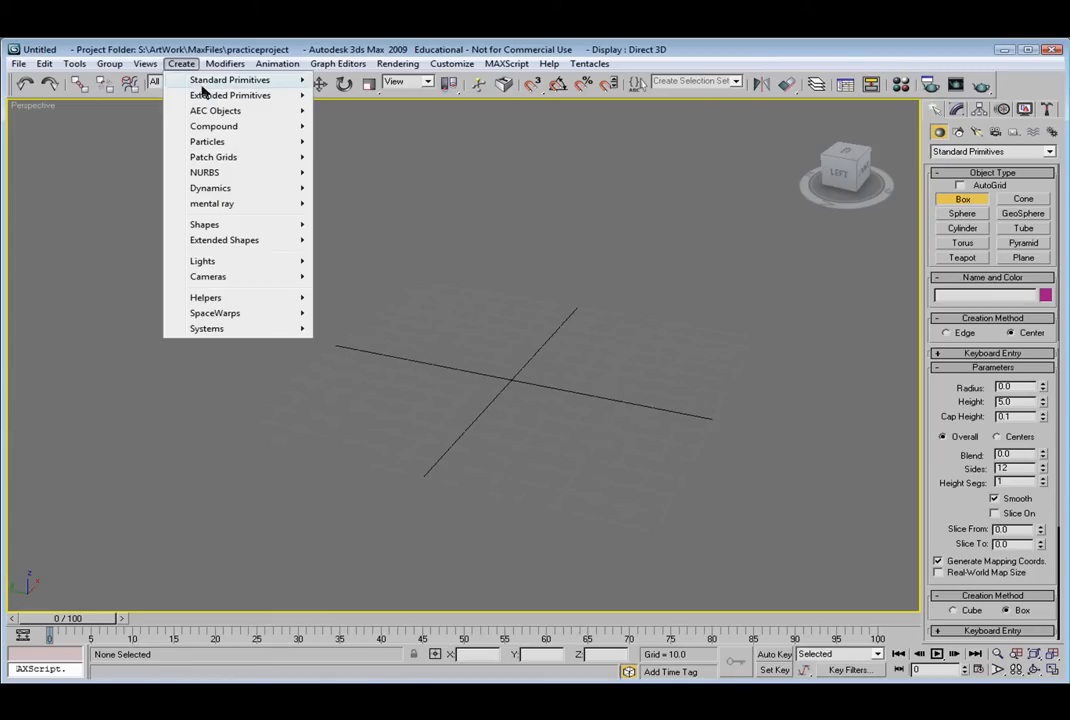
Create a box across the grid centre, about 119 long, 113 wide and 75 high
mouse_move(207, 84)
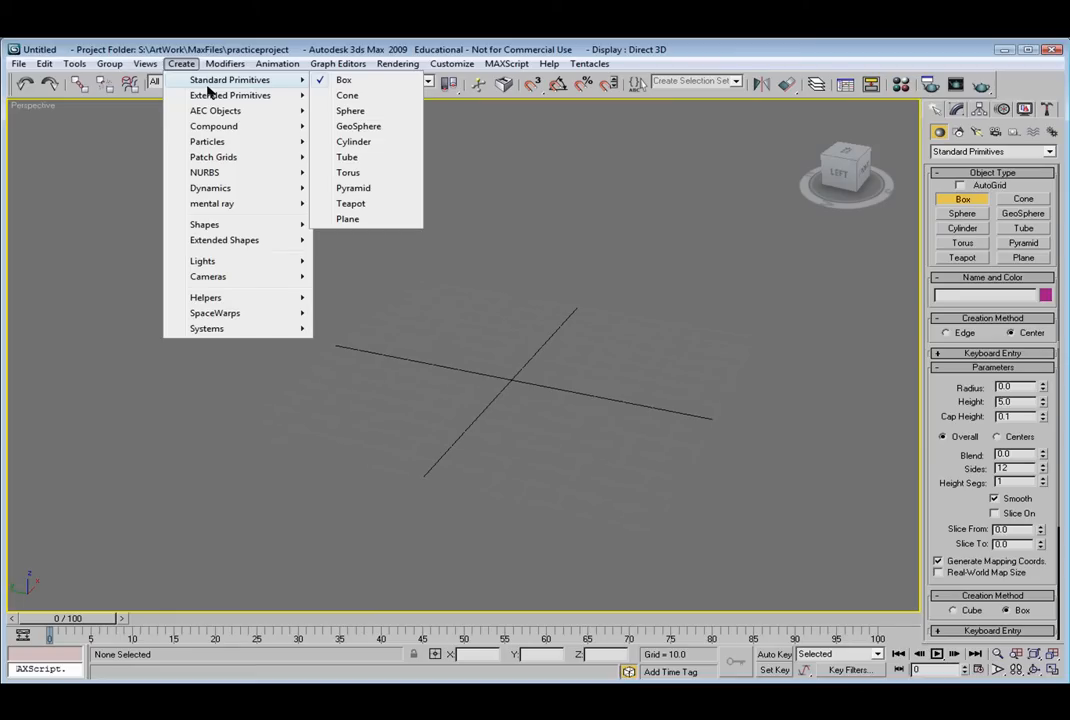
click(184, 66)
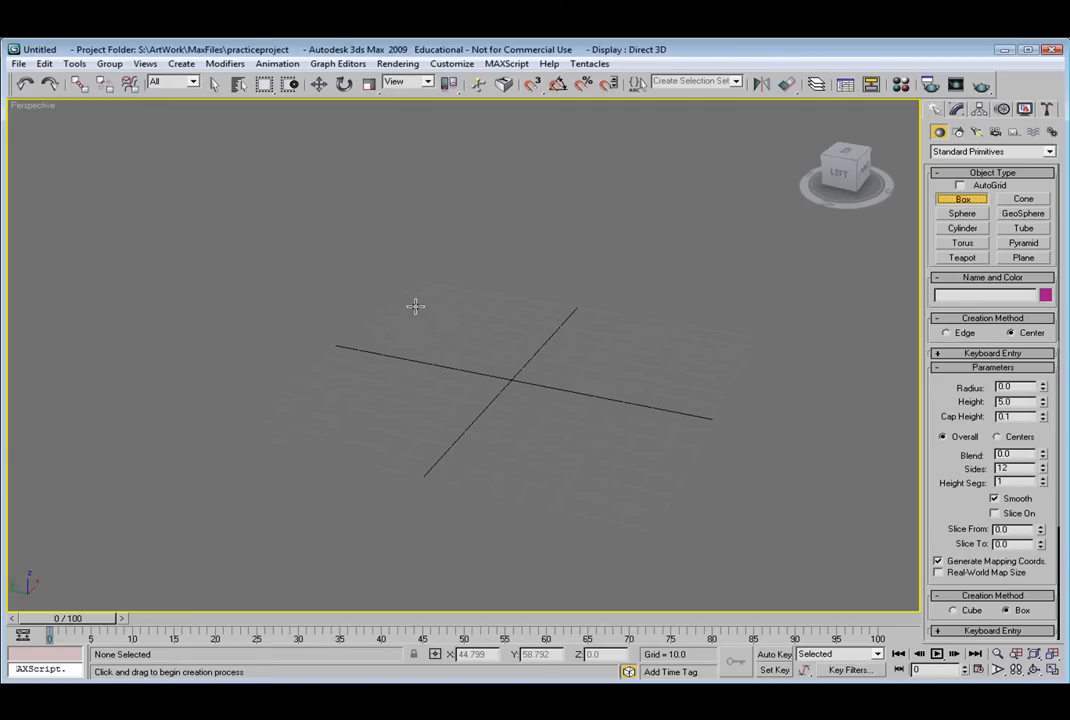
drag(412, 304, 613, 514)
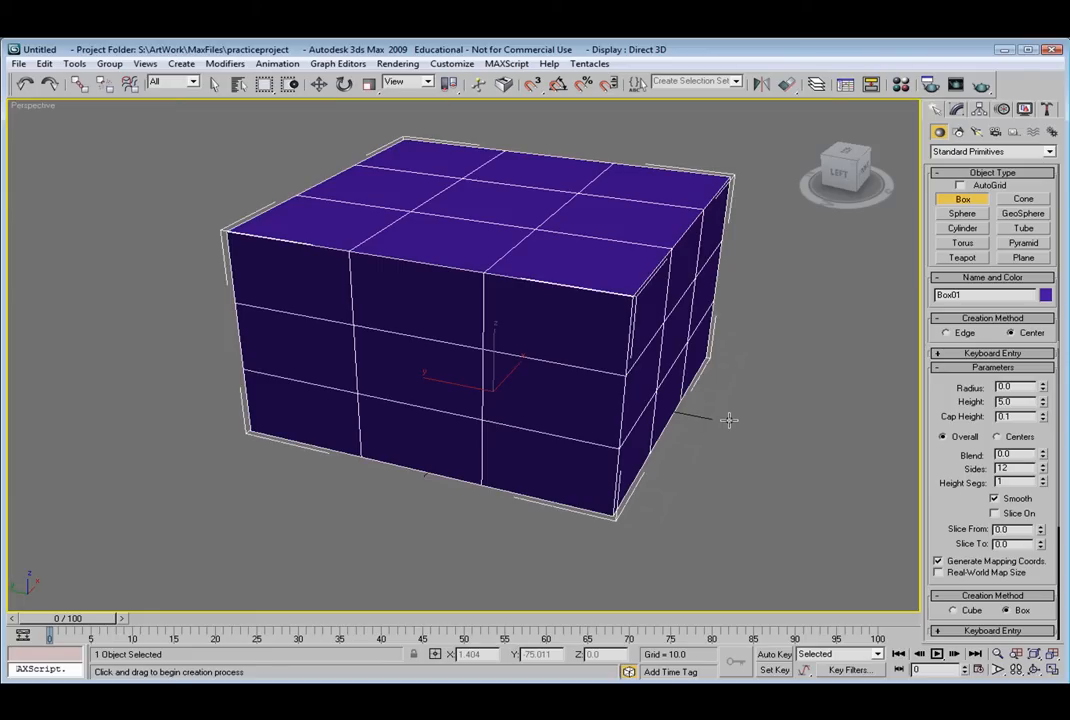
Rename the box to "cube" and change its object color to a green from the 3ds Max palette
scroll(671, 406, down, 3)
scroll(678, 372, up, 2)
alt+middle_drag(678, 372, 521, 346)
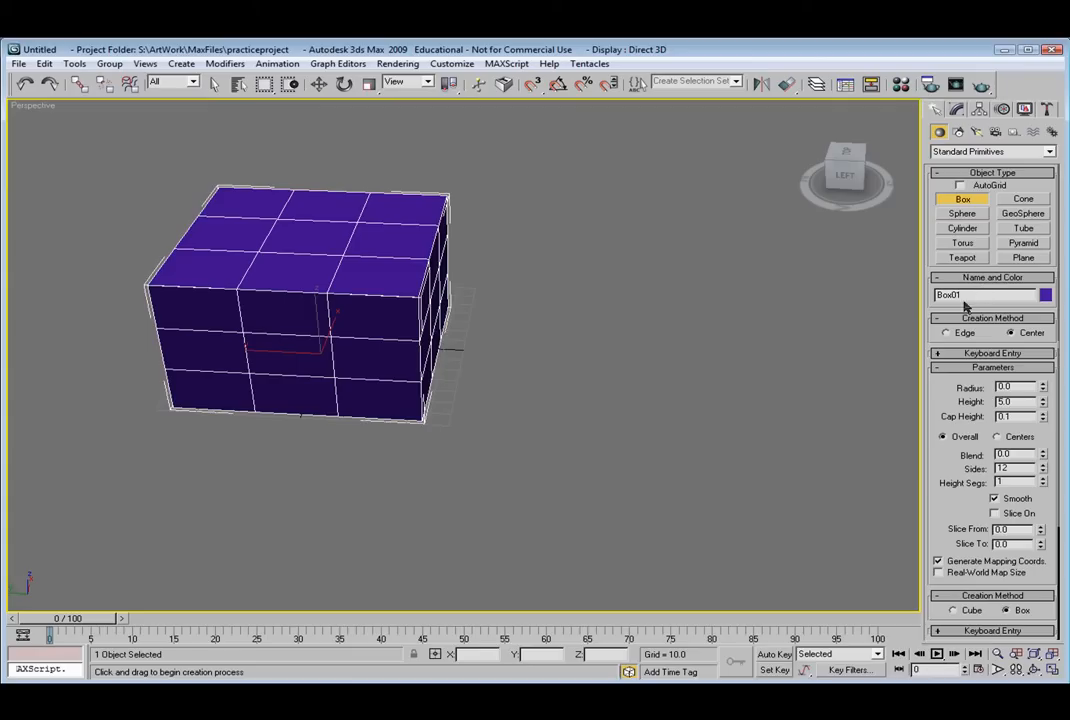
drag(974, 295, 895, 294)
text(cube)
click(1045, 295)
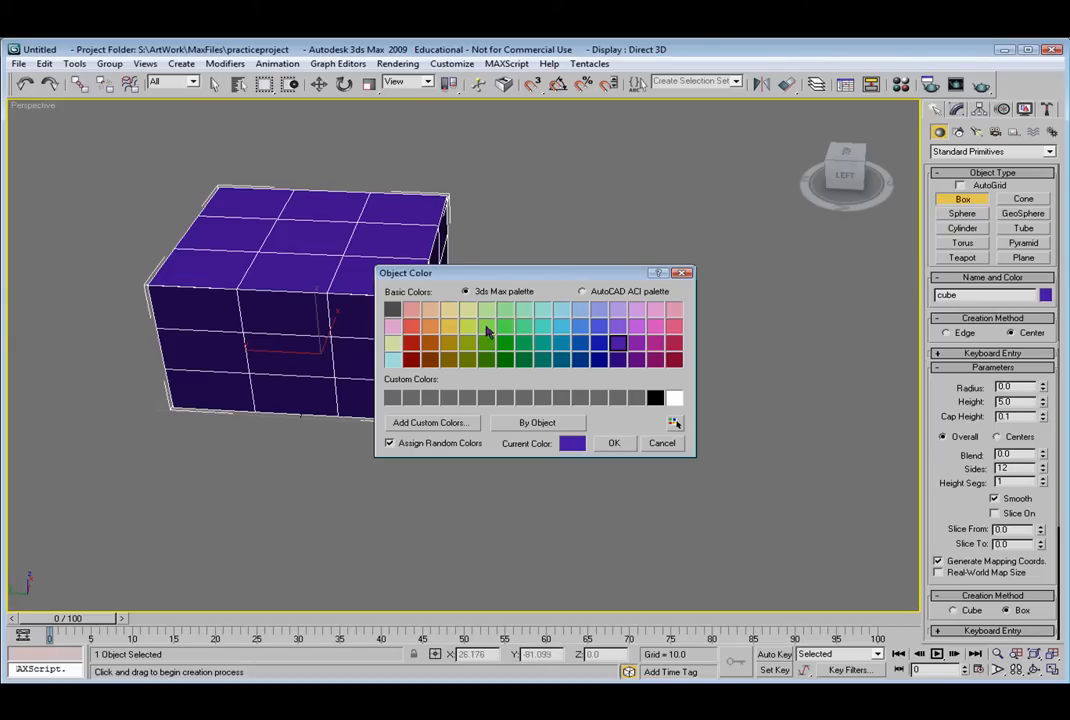
click(486, 327)
click(614, 443)
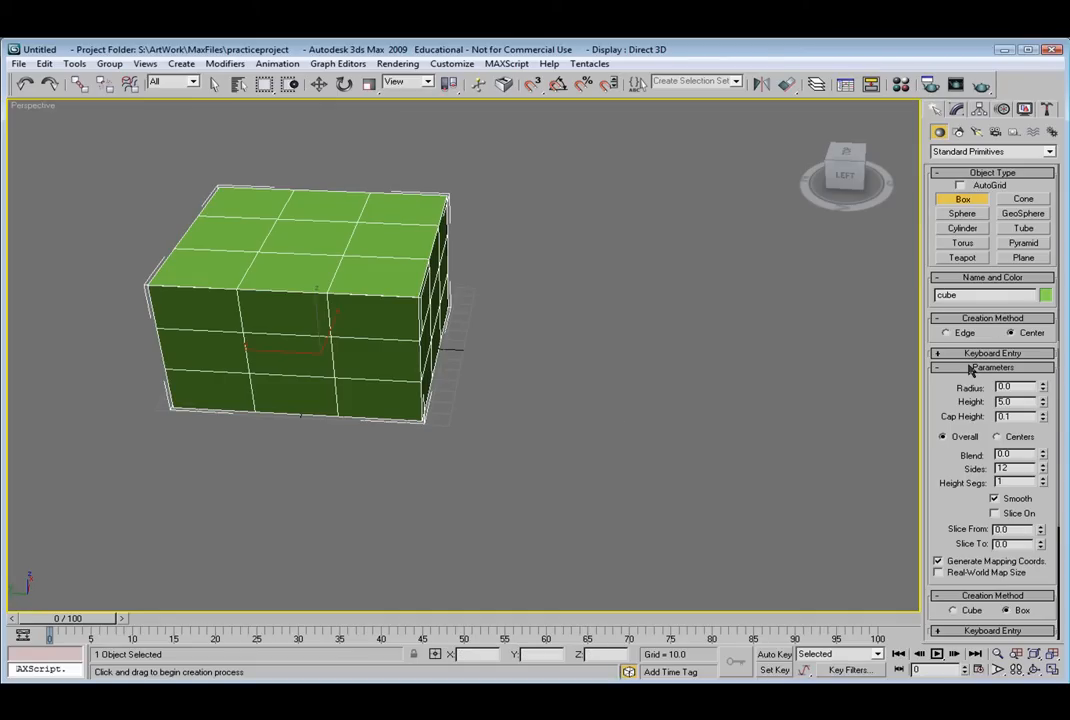
Set the cube's length, width and height to 100 each
drag(948, 406, 945, 483)
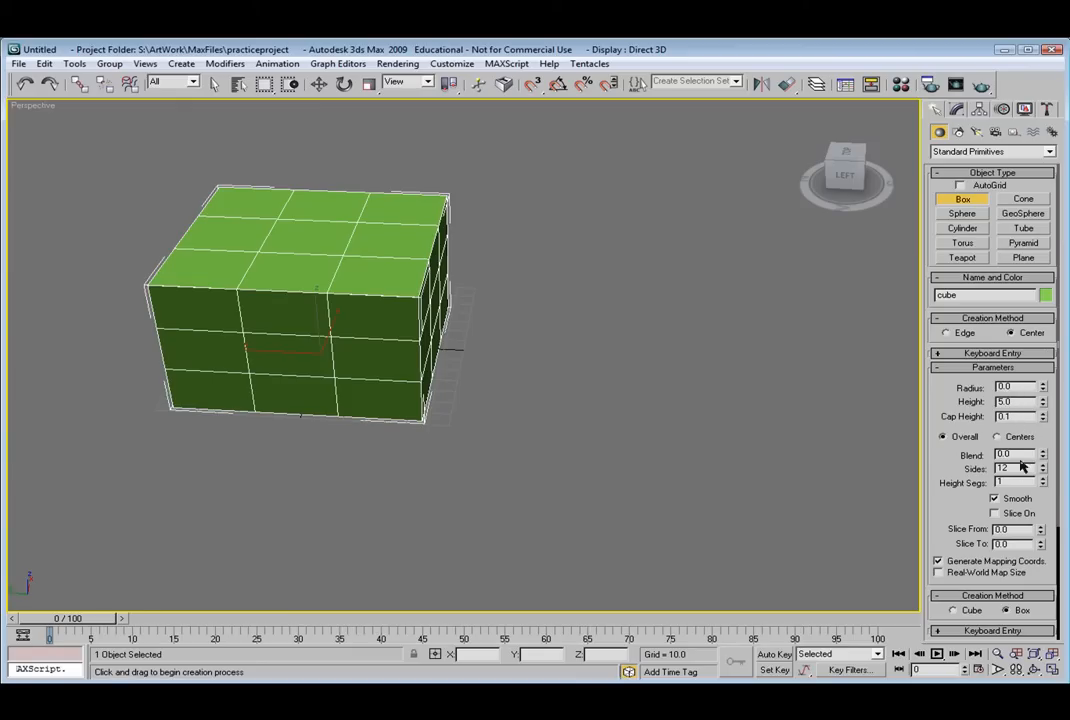
drag(955, 506, 934, 229)
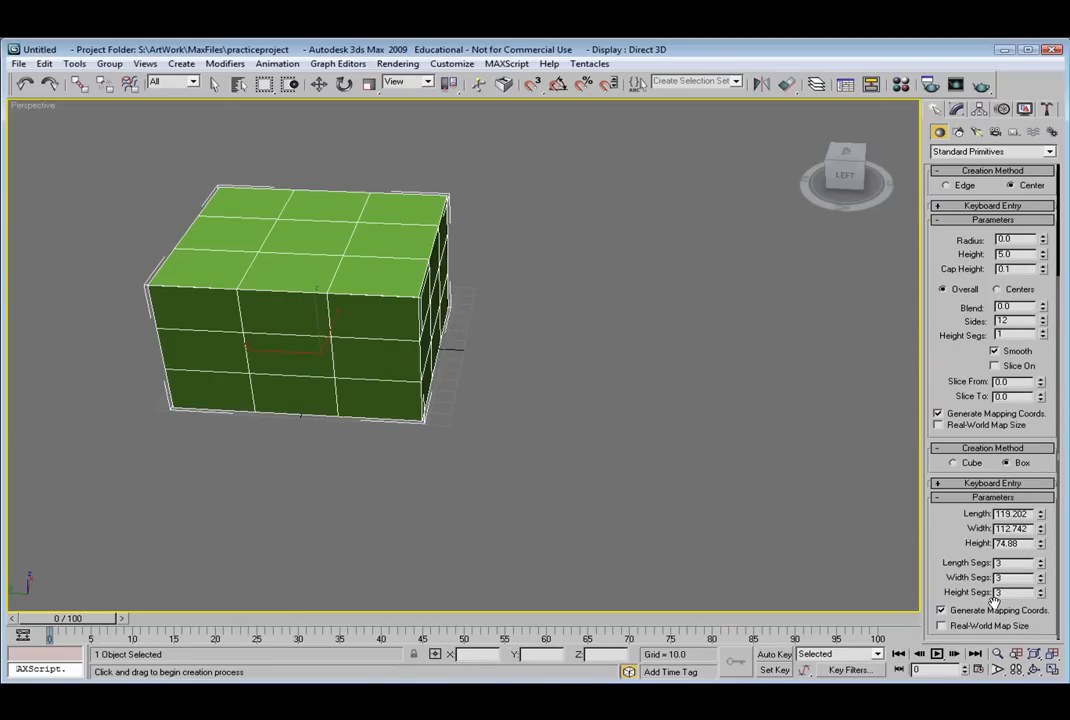
drag(1031, 514, 881, 484)
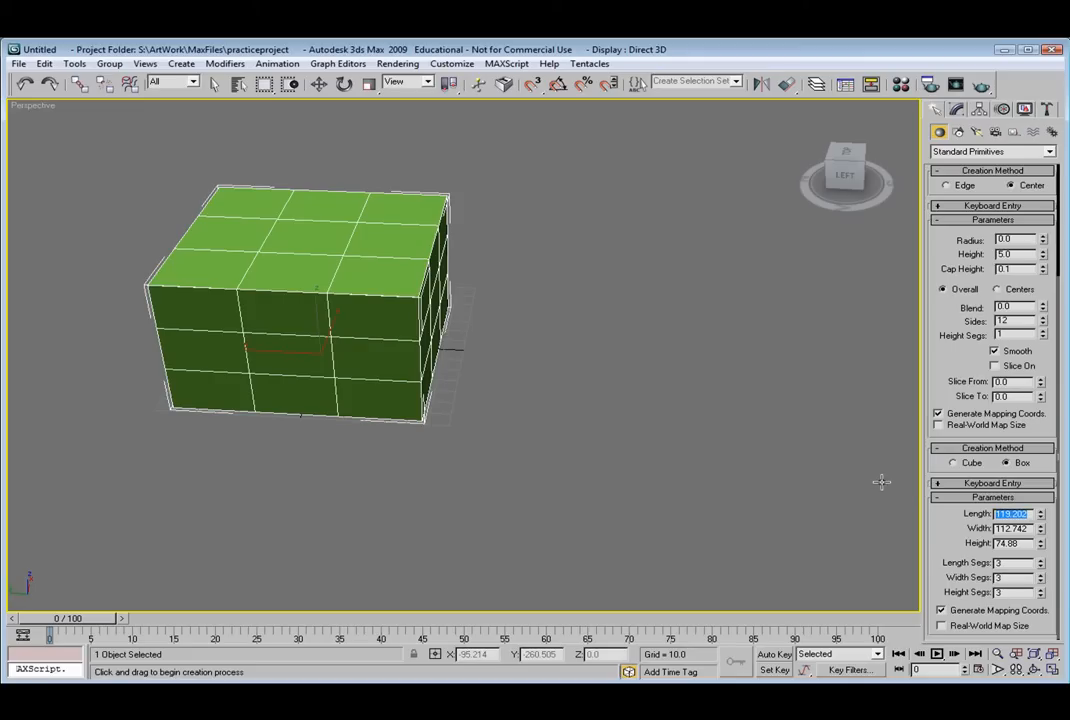
text(100)
click(1026, 529)
drag(1031, 528, 932, 540)
text(100)
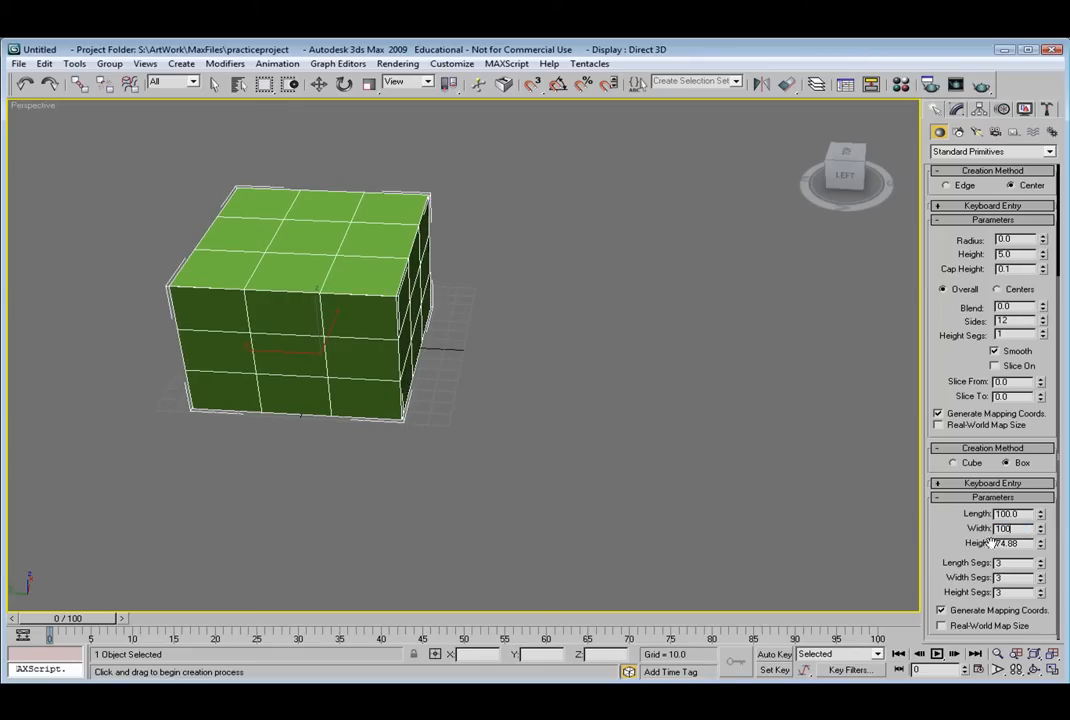
drag(1021, 544, 941, 543)
text(100)
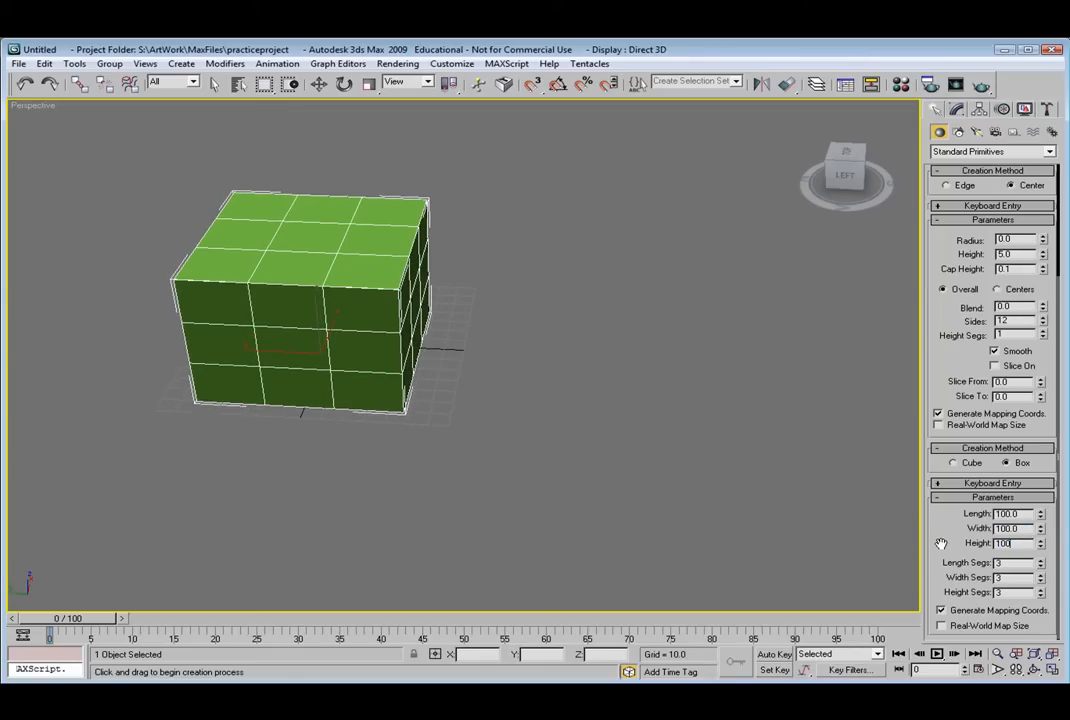
Set the cube's length, width and height segments to 1 each
double_click(1022, 562)
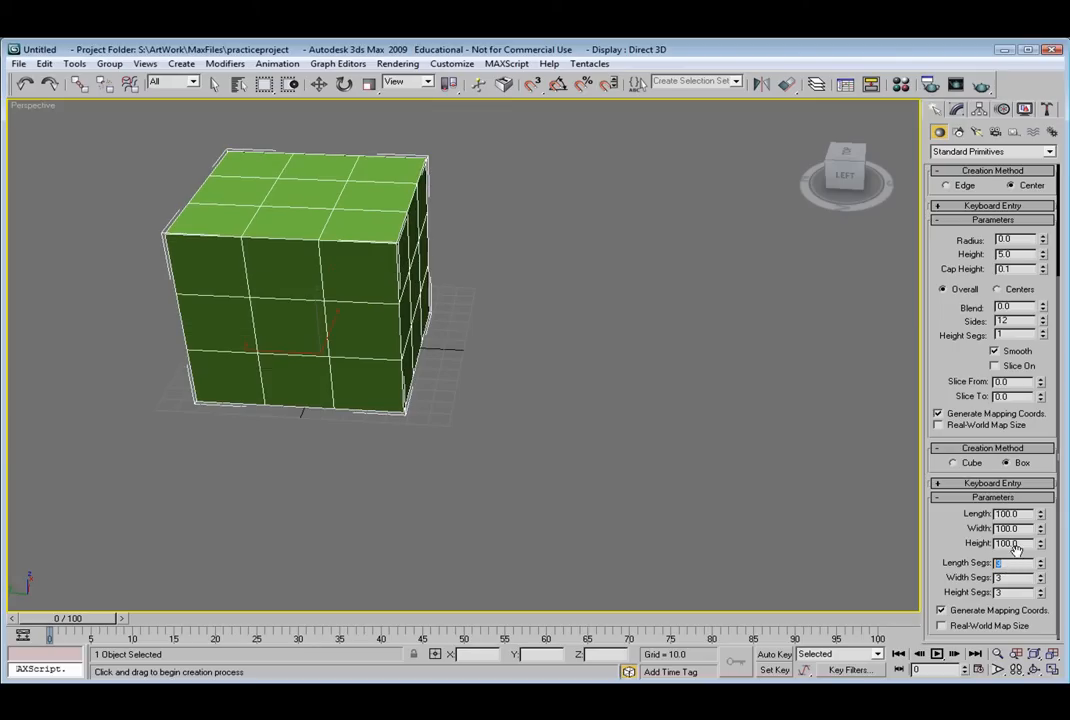
text(1)
key(Tab)
text(1)
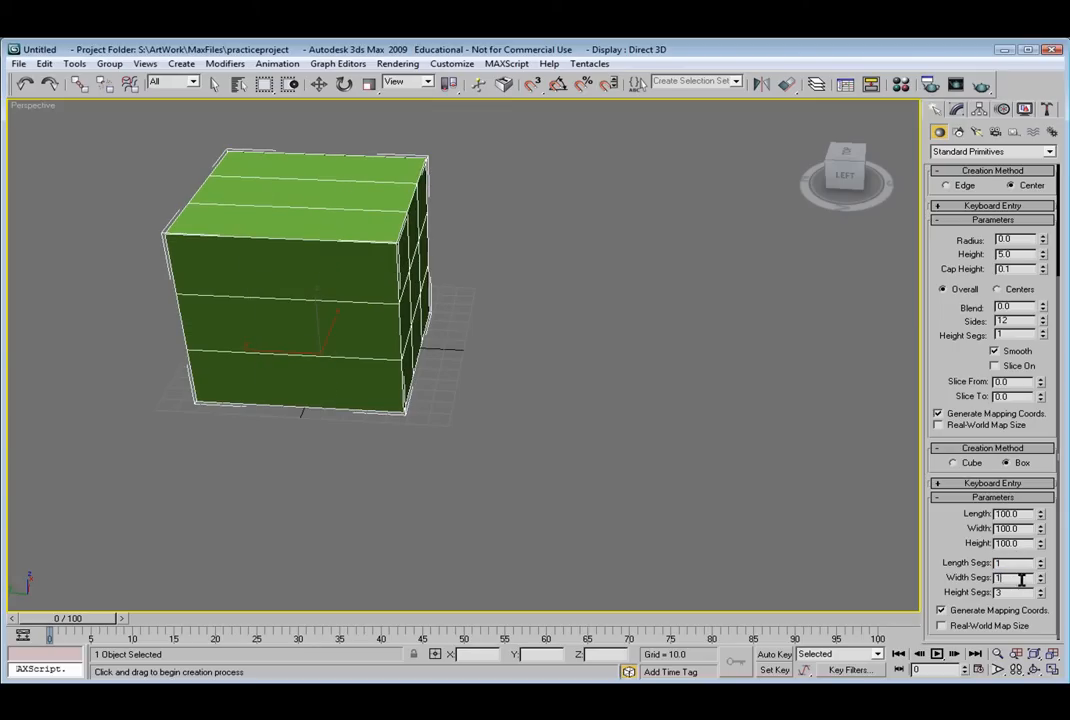
key(Tab)
text(1)
key(Tab)
Set the cube's length, width and height segments to 5 each
double_click(1012, 562)
text(5)
key(Tab)
text(5)
key(Tab)
text(5)
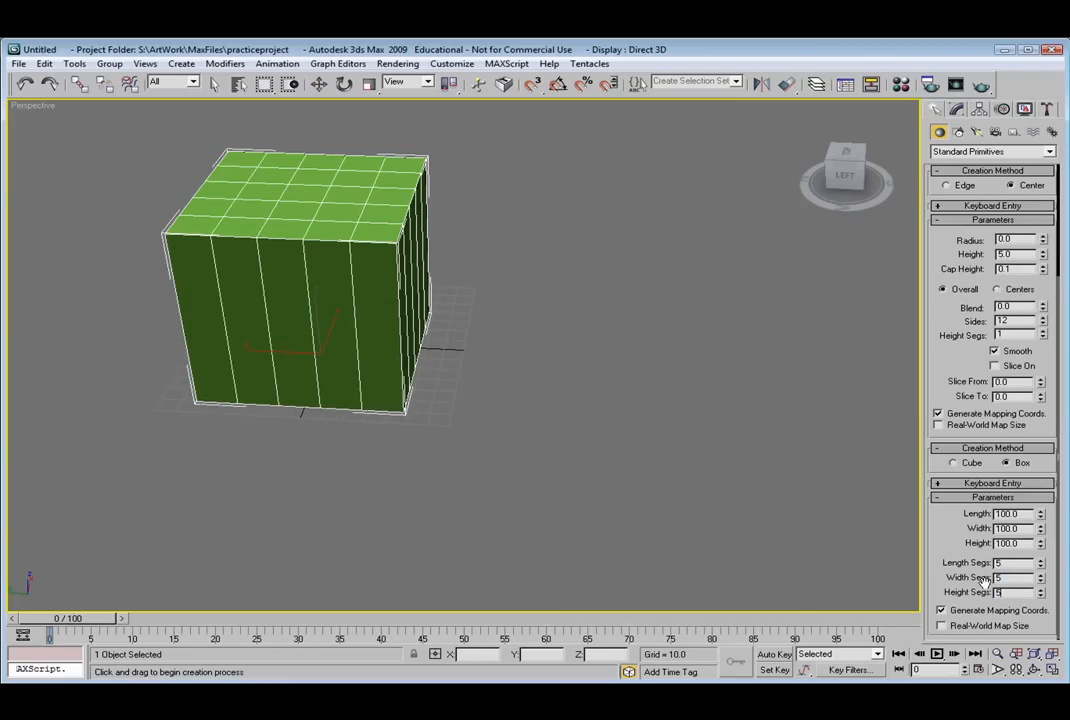
key(Return)
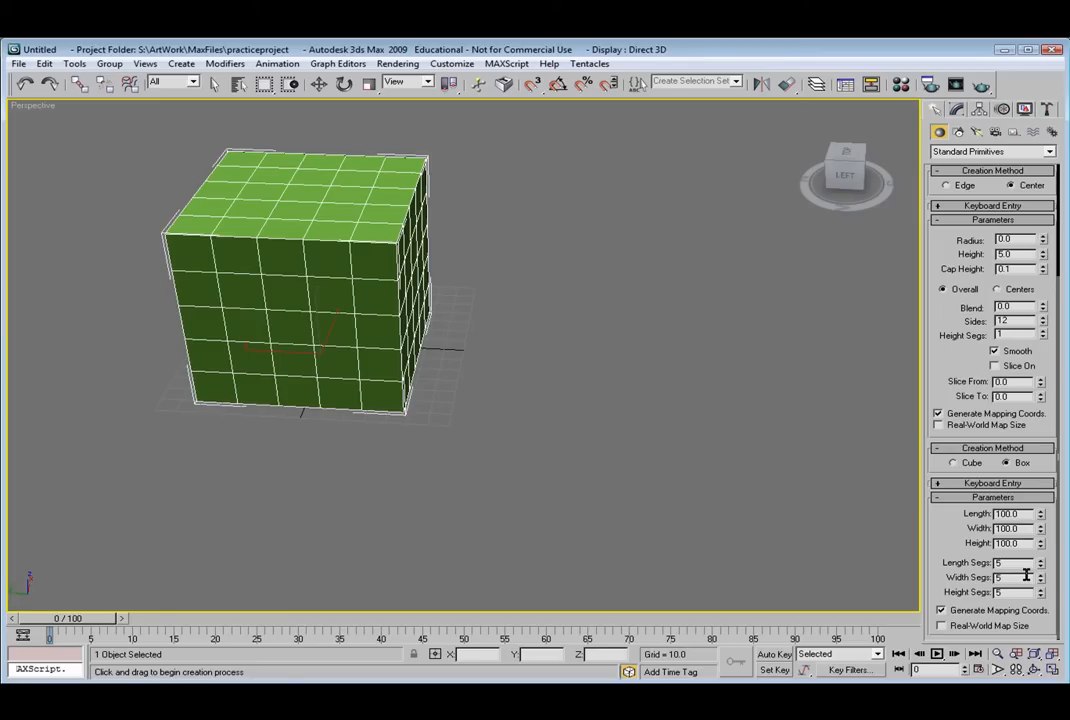
scroll(943, 399, up, 3)
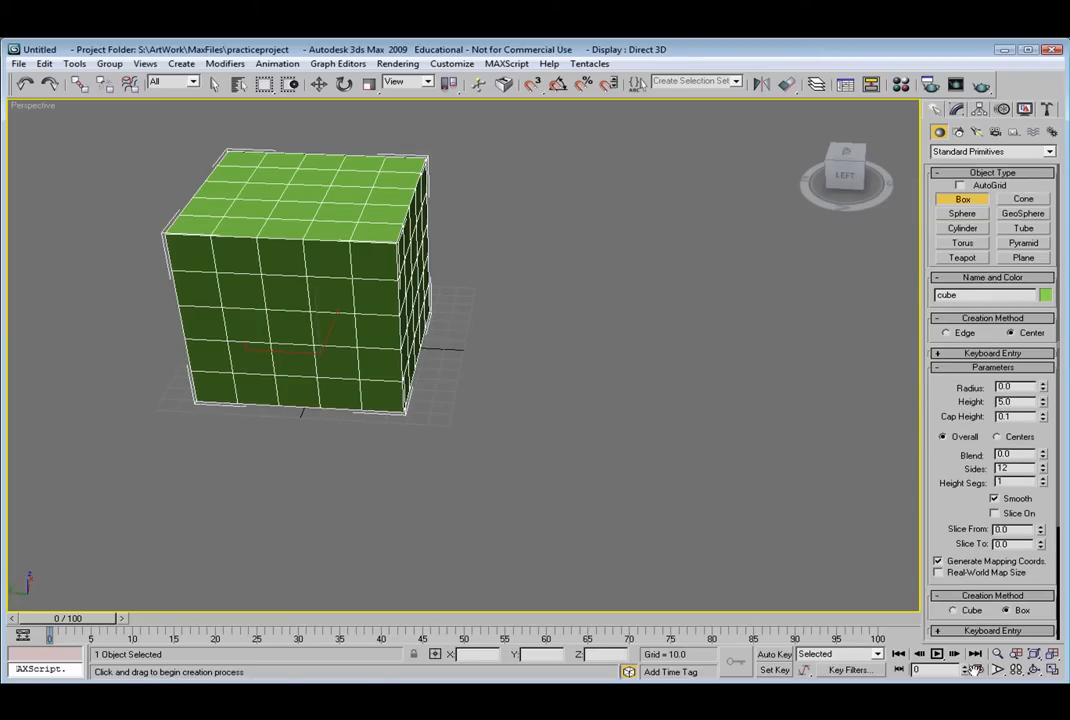
drag(942, 387, 979, 384)
mouse_move(953, 394)
mouse_down()
mouse_move(960, 208)
mouse_move(966, 389)
mouse_up()
drag(948, 410, 951, 258)
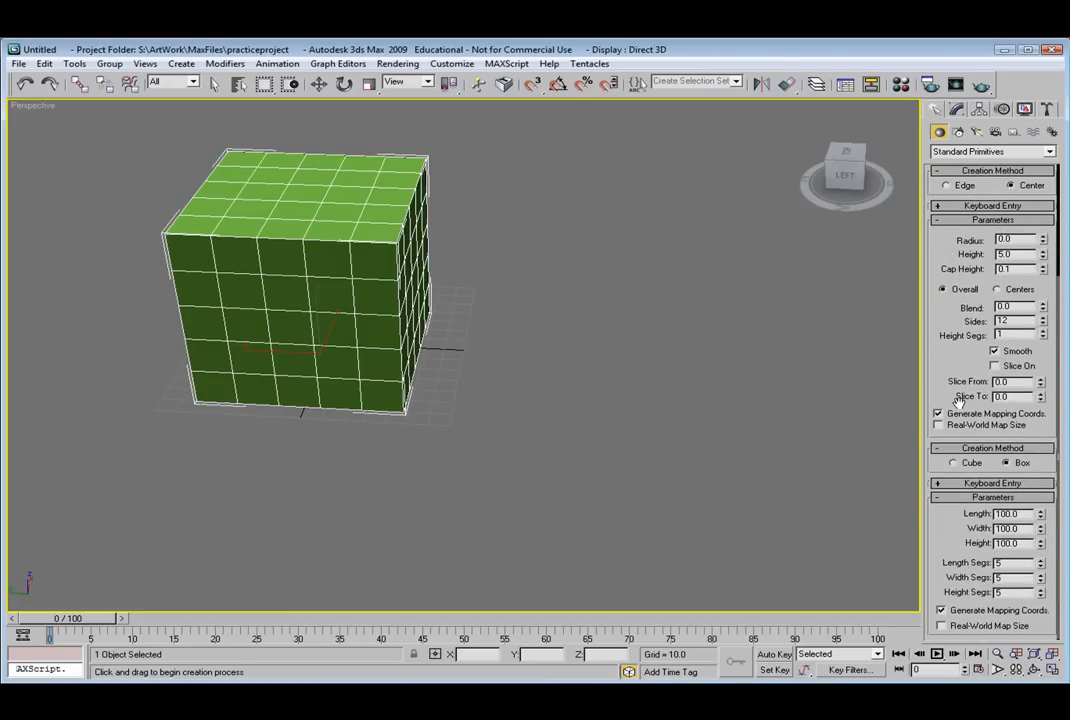
drag(965, 305, 957, 610)
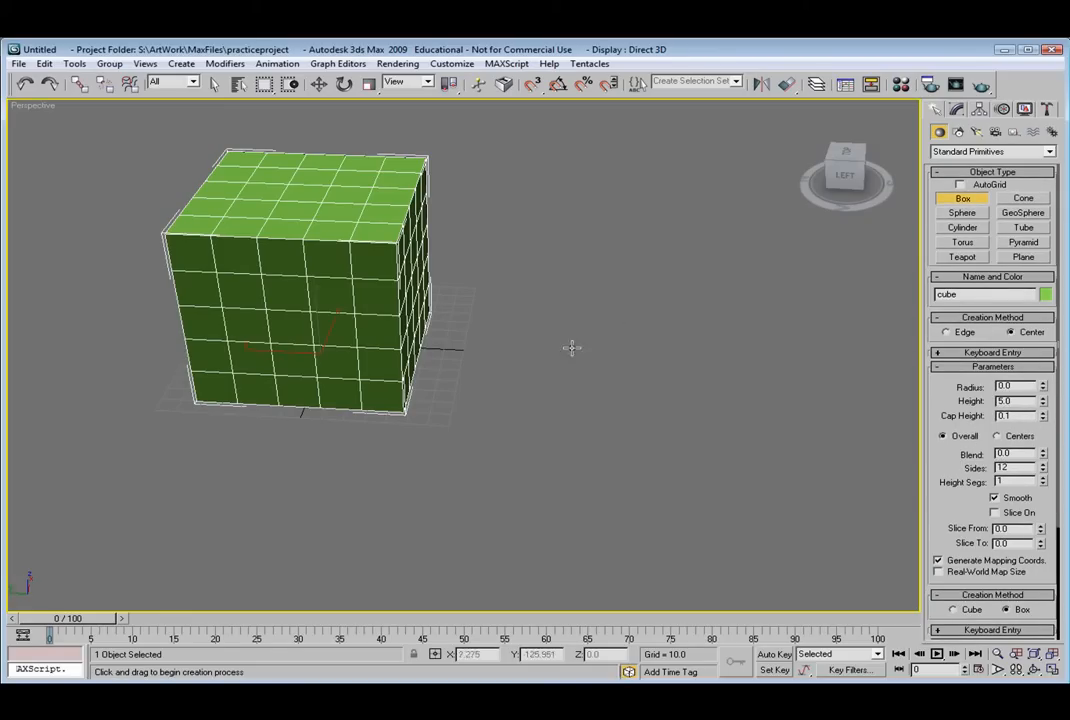
Create a pointed cone standing on the grid plane beside the cube, slightly lower than the cube
click(1023, 199)
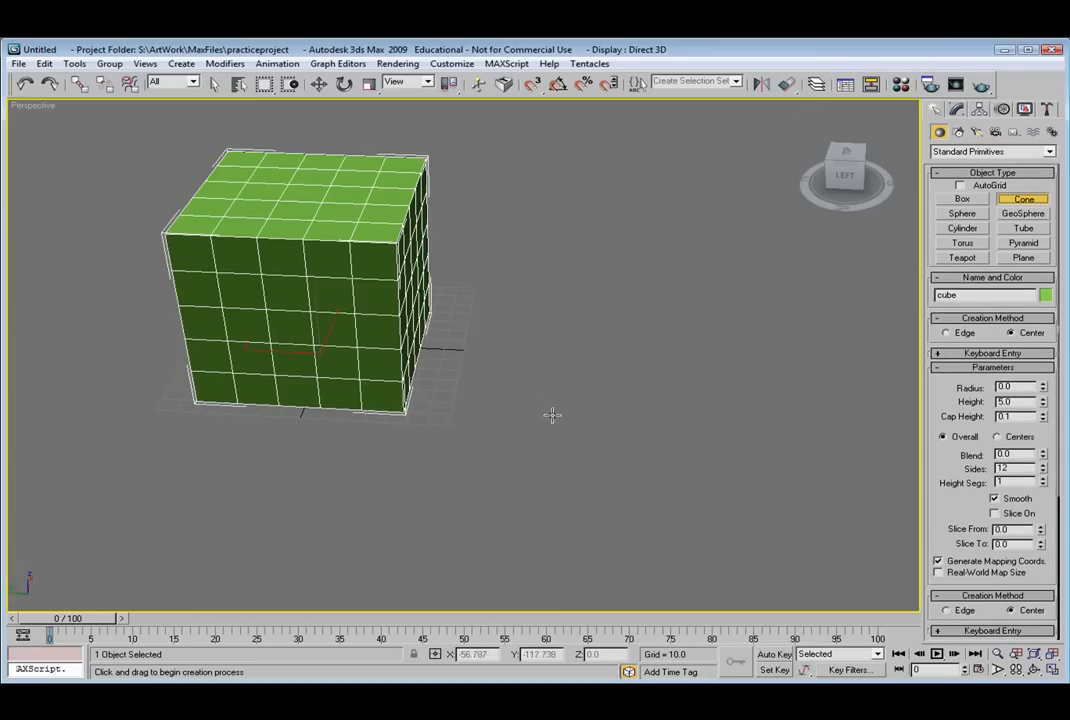
drag(553, 397, 616, 366)
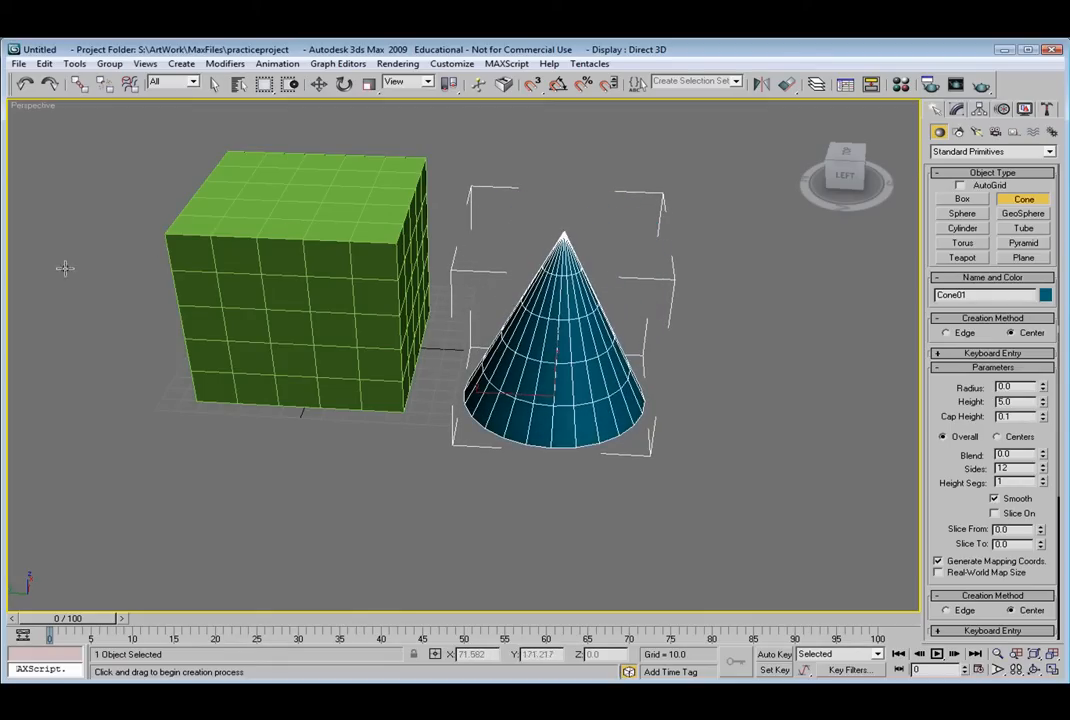
click(218, 242)
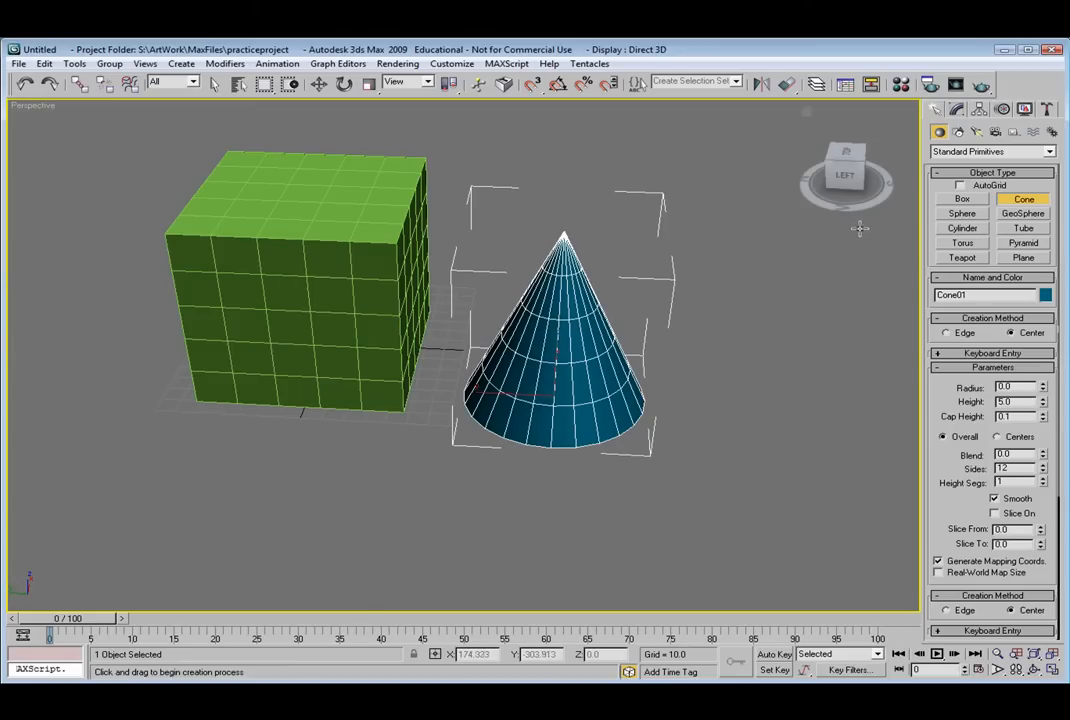
Create a sphere with a radius of about 53 in the empty area in front of the cube
click(961, 215)
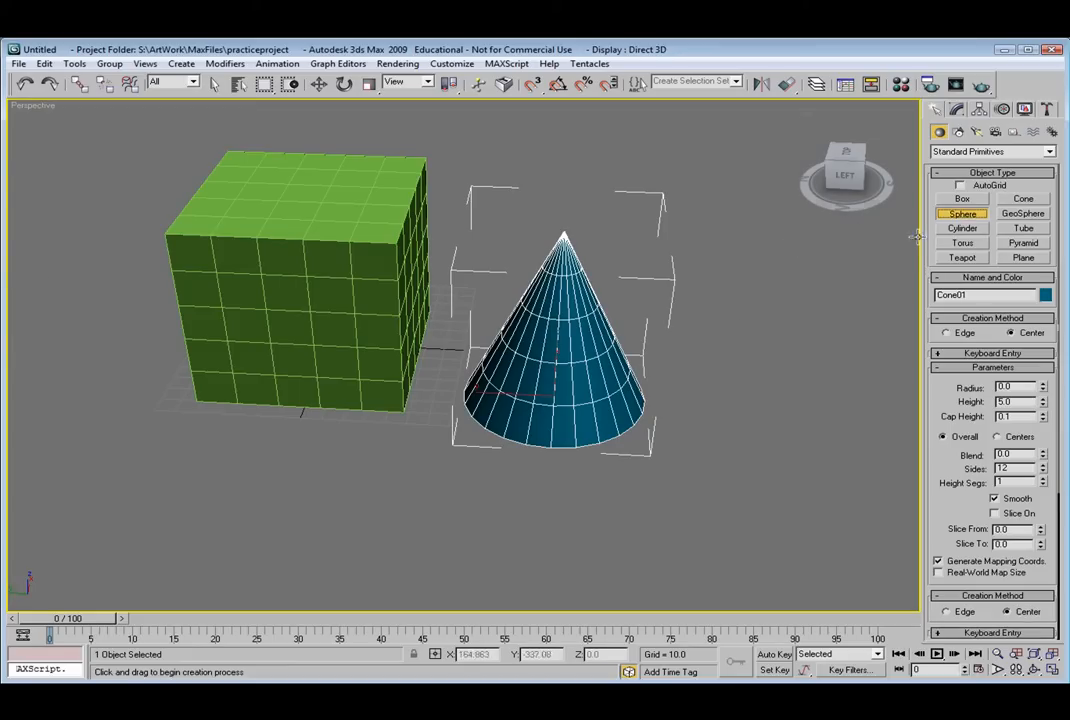
drag(149, 547, 267, 491)
alt+middle_drag(308, 445, 432, 415)
Set the sphere's radius to 50 and its segments to 20
drag(961, 519, 978, 143)
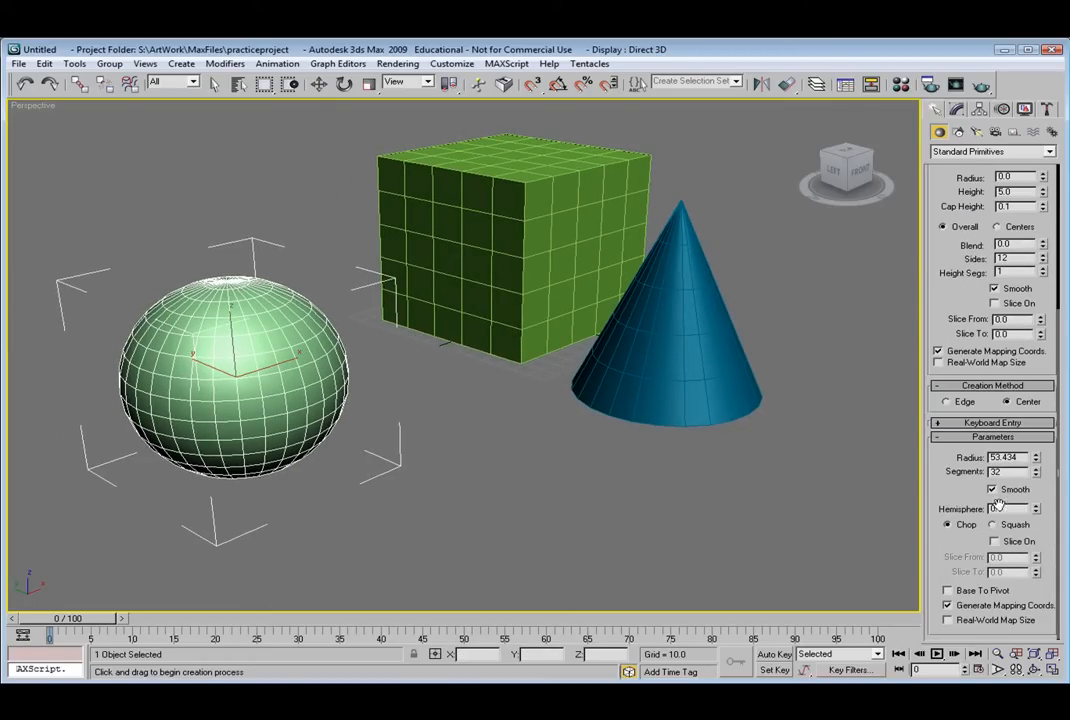
drag(970, 489, 970, 521)
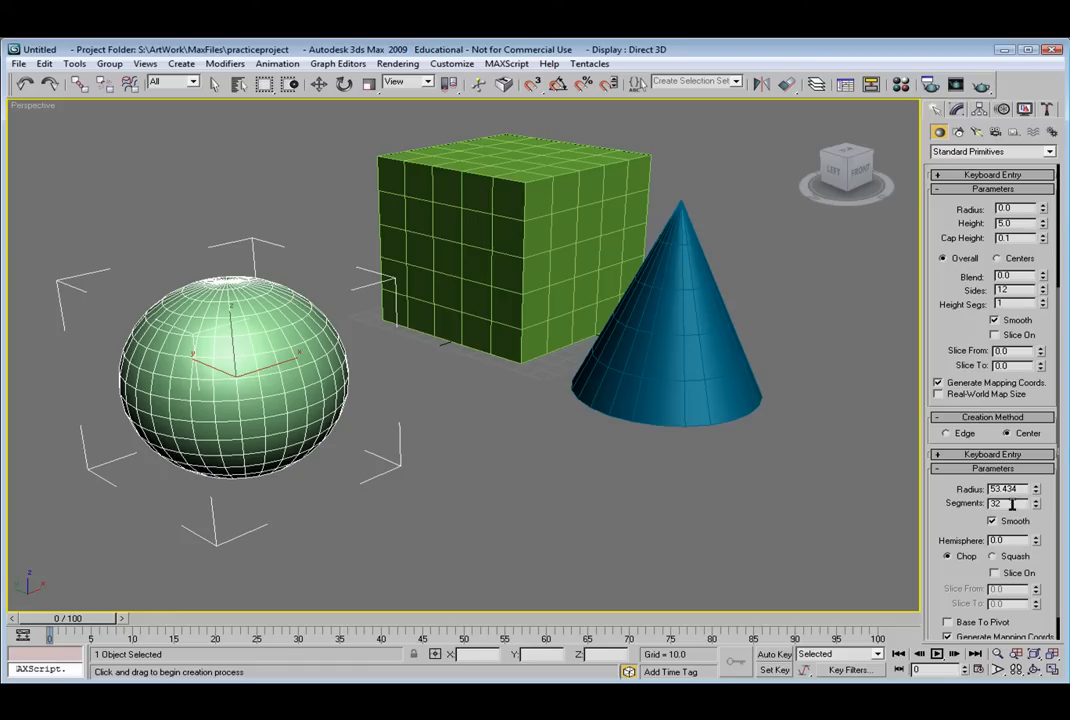
drag(951, 478, 947, 430)
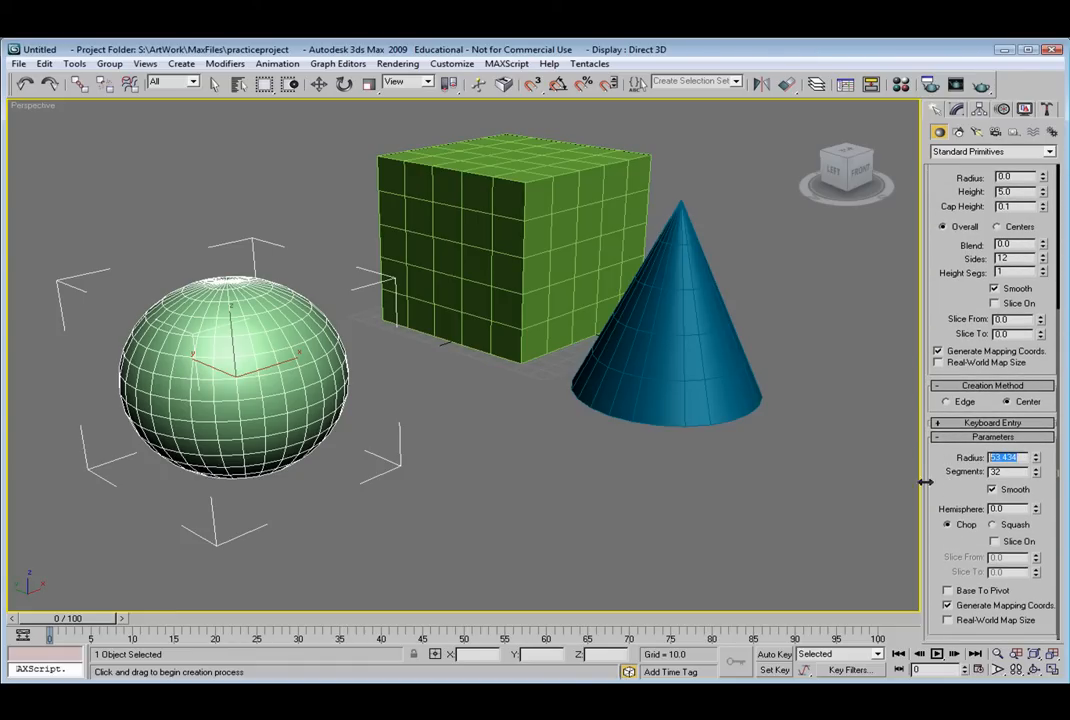
text(50)
click(996, 472)
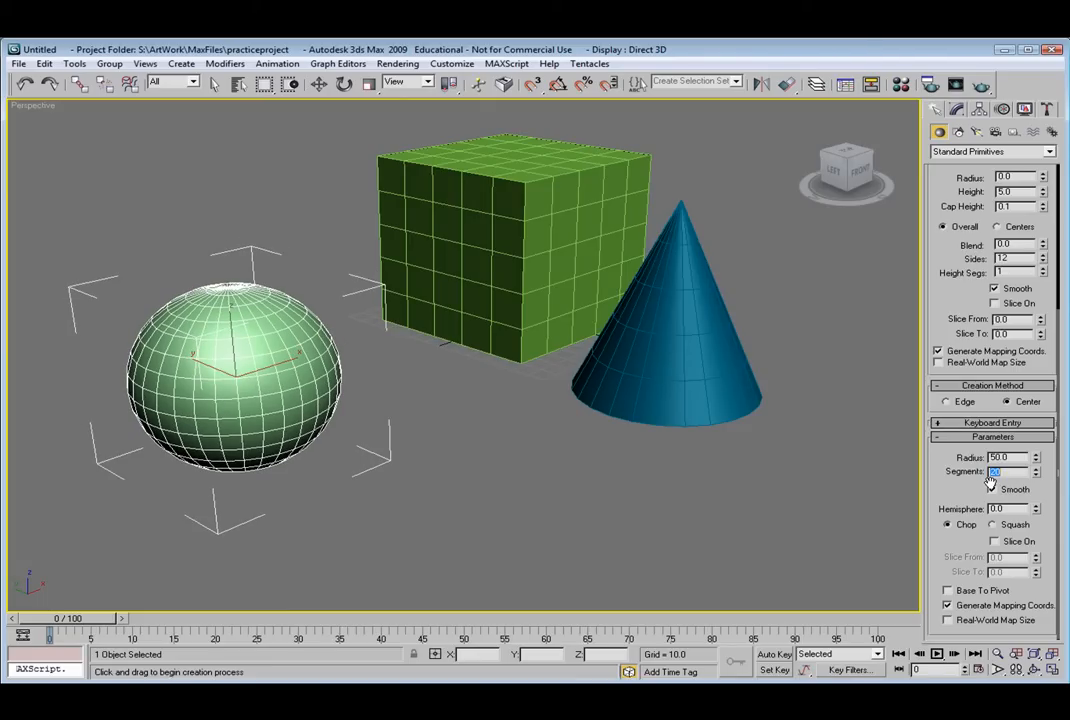
key(Return)
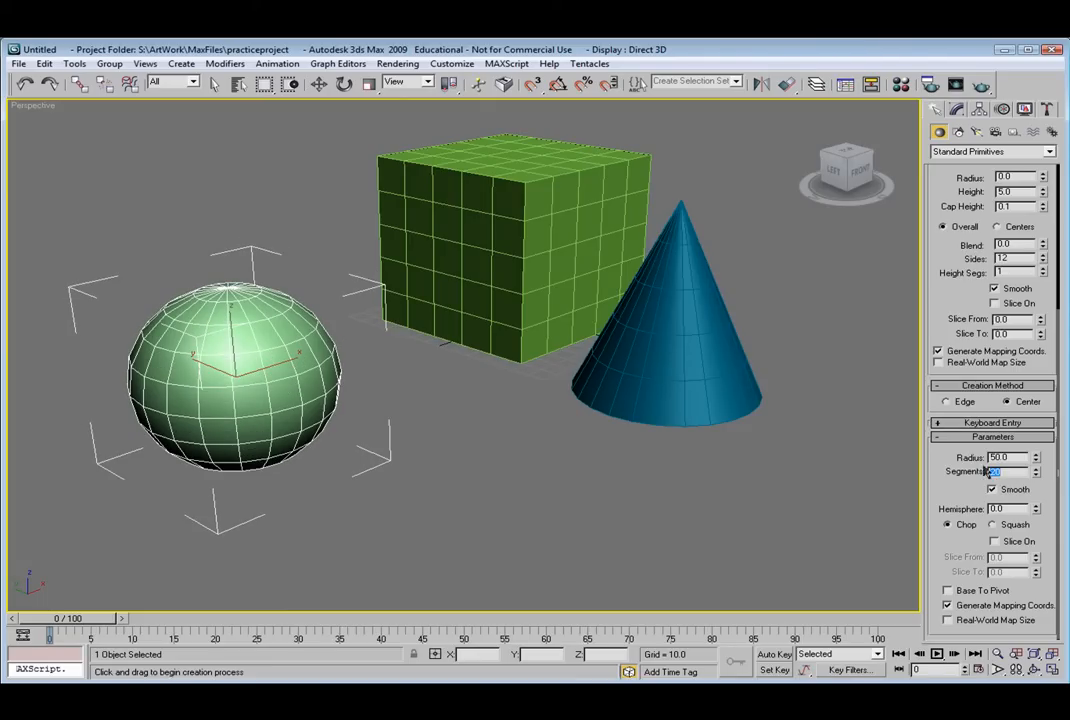
Create a wide upright cylinder in front of the cube, between the sphere and the cone
drag(958, 475, 952, 672)
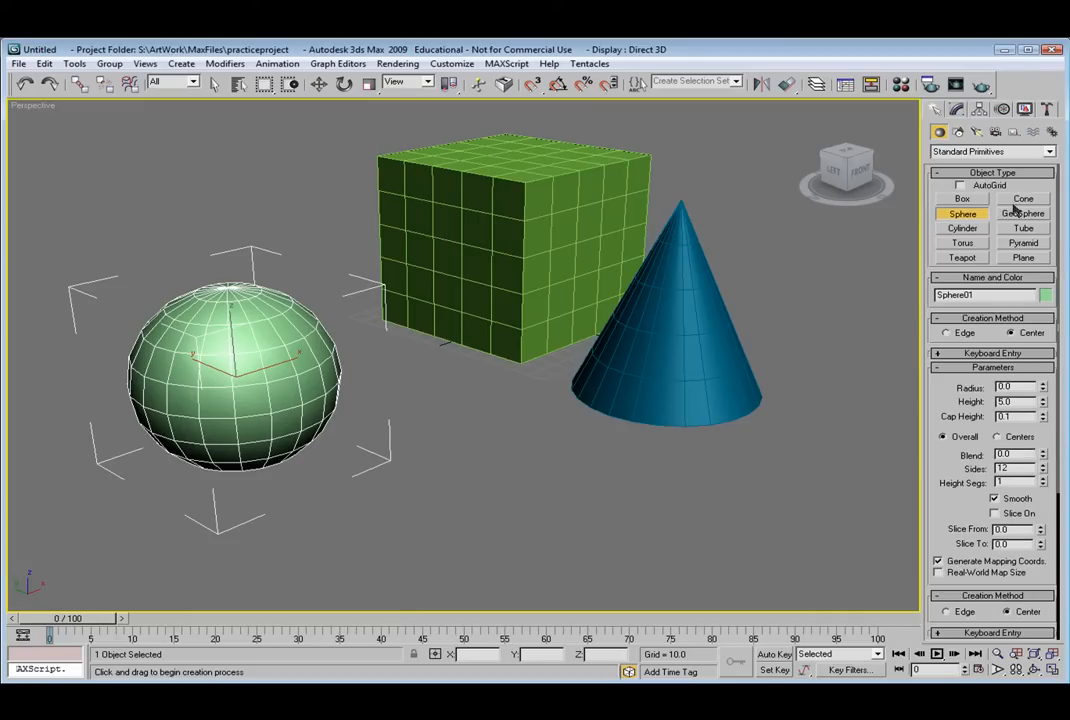
click(962, 228)
drag(435, 533, 530, 489)
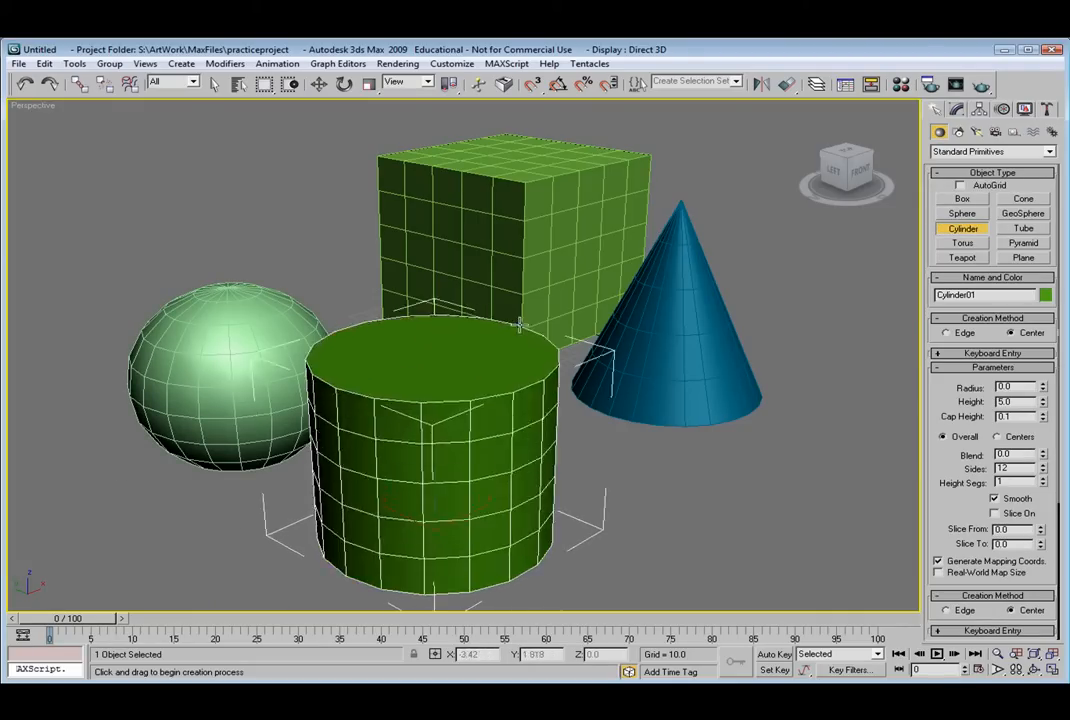
alt+middle_drag(510, 287, 662, 321)
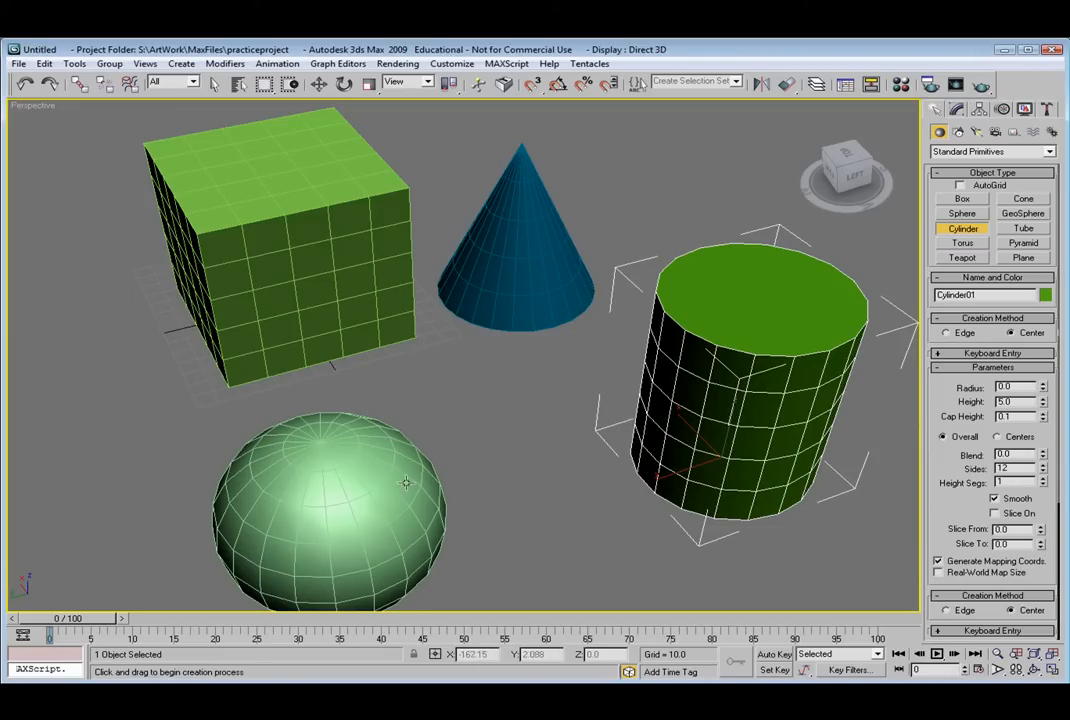
Try to create a tall tube in the empty area beside the cube, away from the cone and cylinder
click(1038, 230)
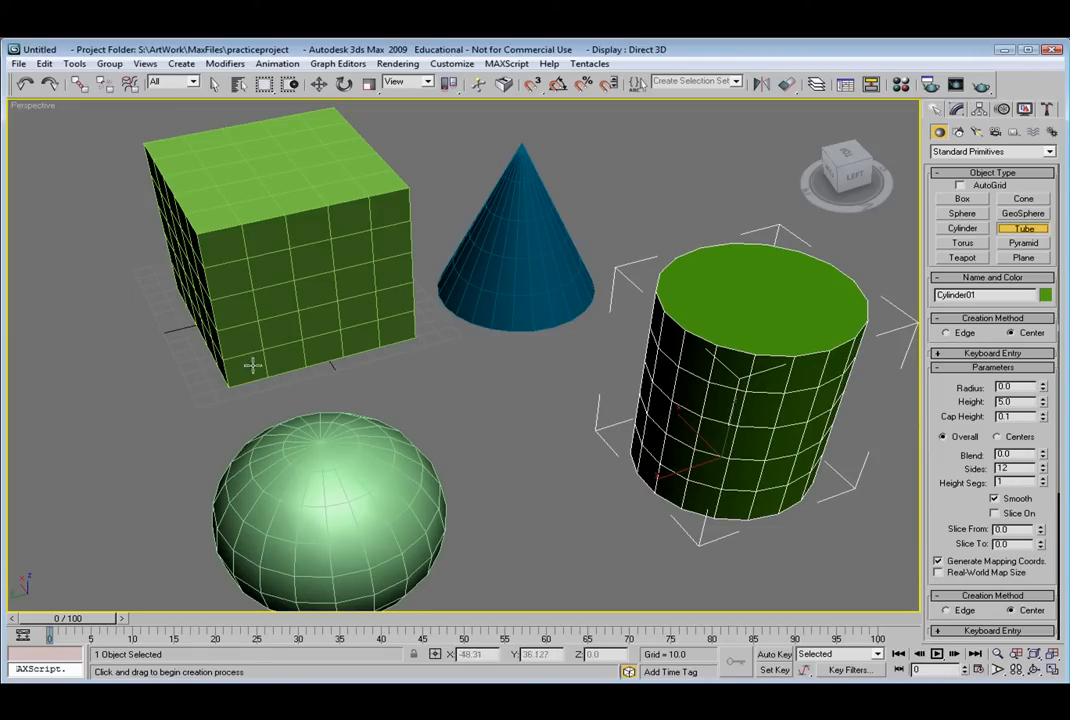
middle_drag(320, 362, 573, 318)
scroll(573, 318, down, 3)
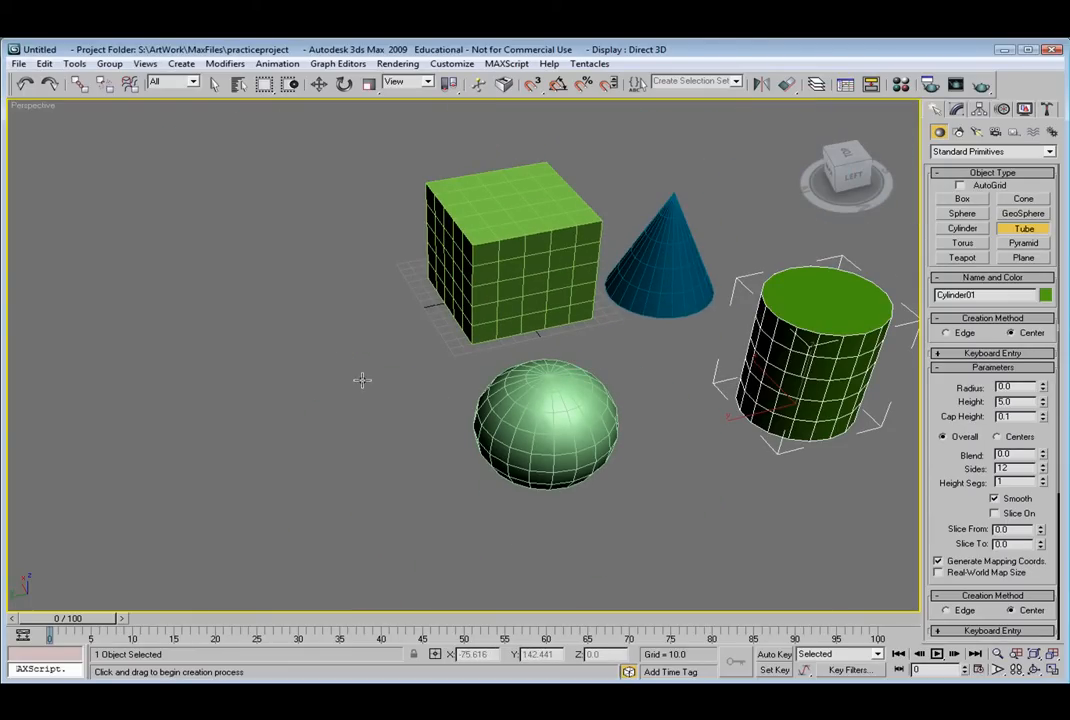
drag(222, 334, 290, 369)
click(259, 353)
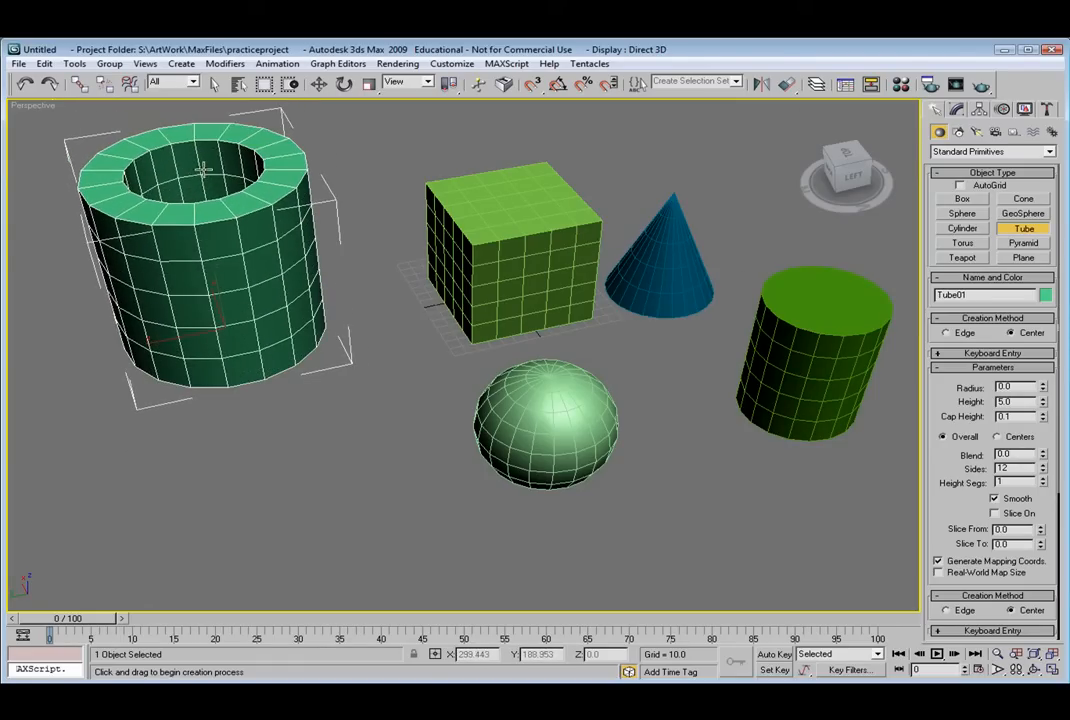
right_click(204, 162)
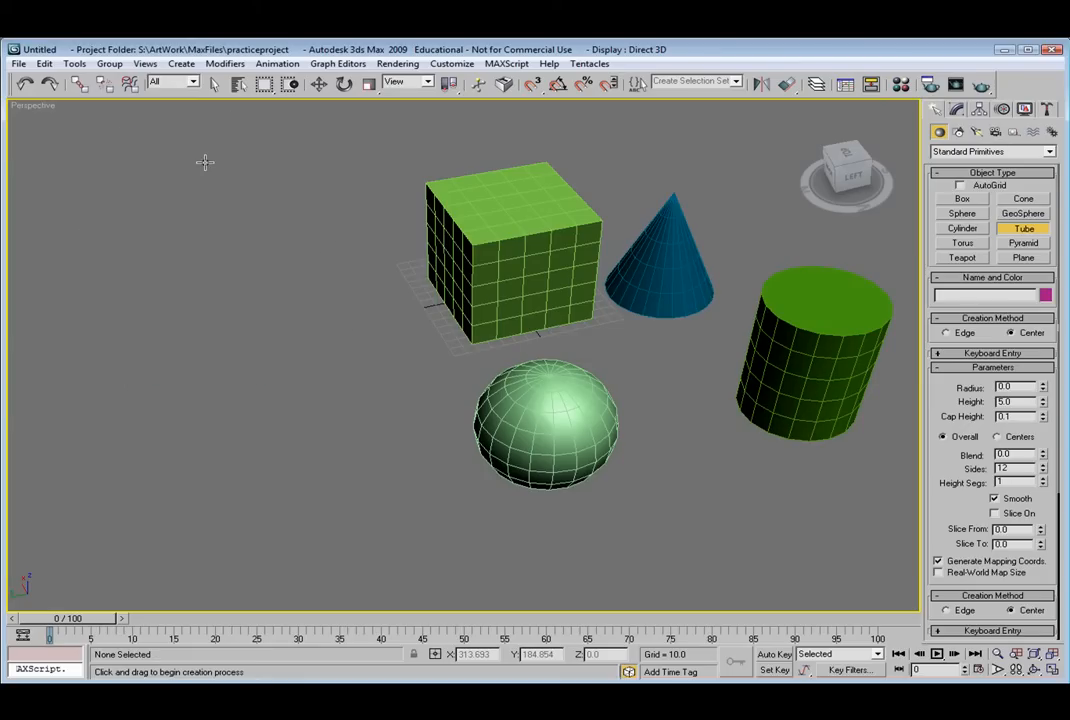
Create a thick-walled upright tube in the empty area beside the cube, on the side away from the cone and cylinder
click(206, 331)
drag(186, 325, 238, 348)
click(236, 344)
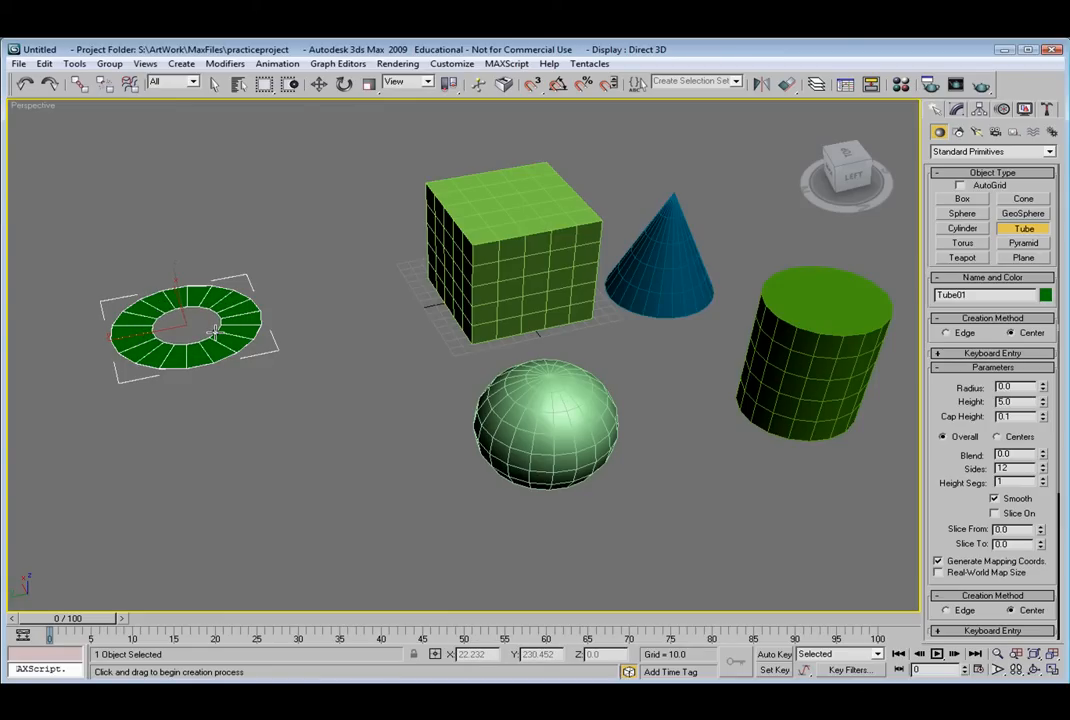
click(213, 333)
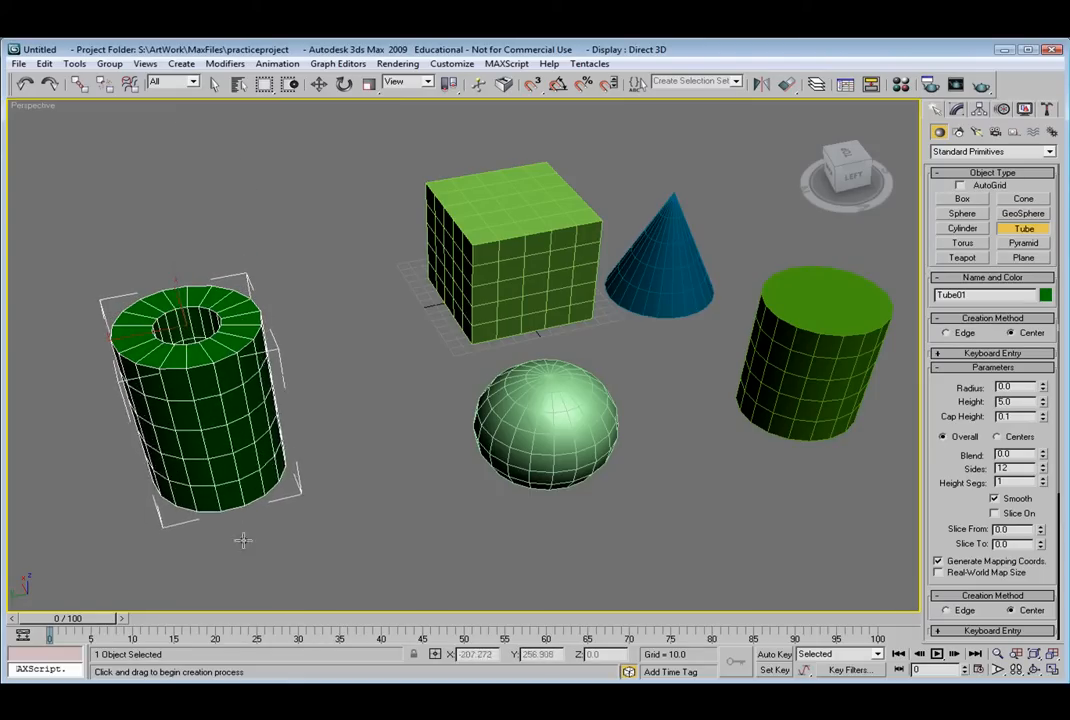
click(233, 477)
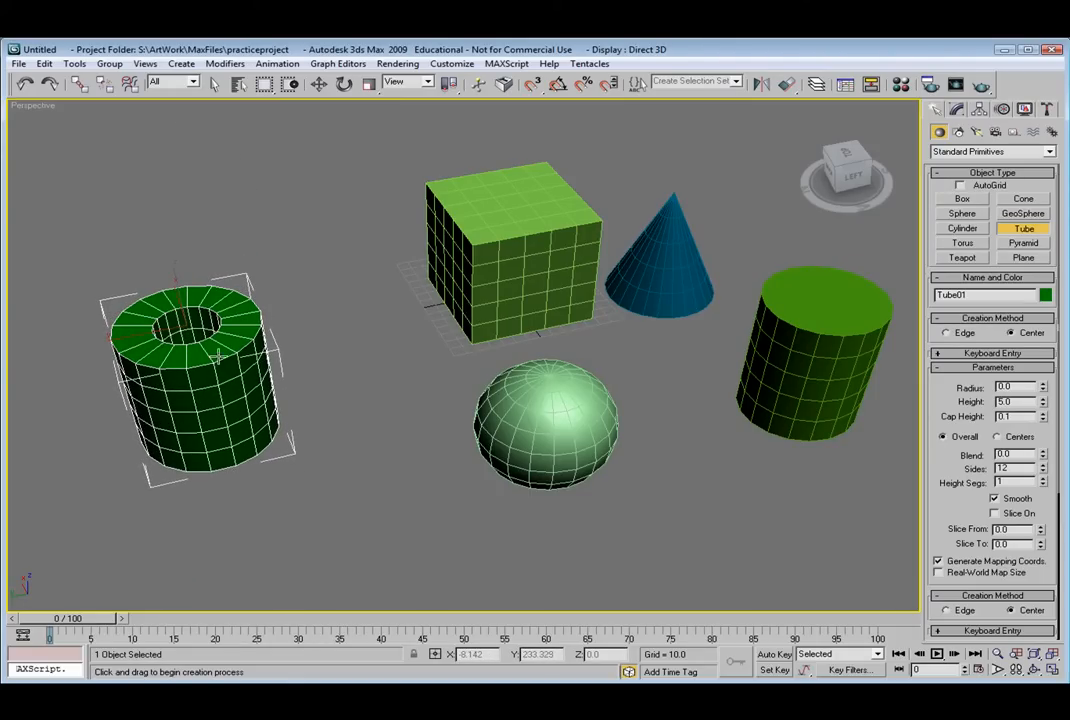
alt+middle_drag(206, 355, 165, 310)
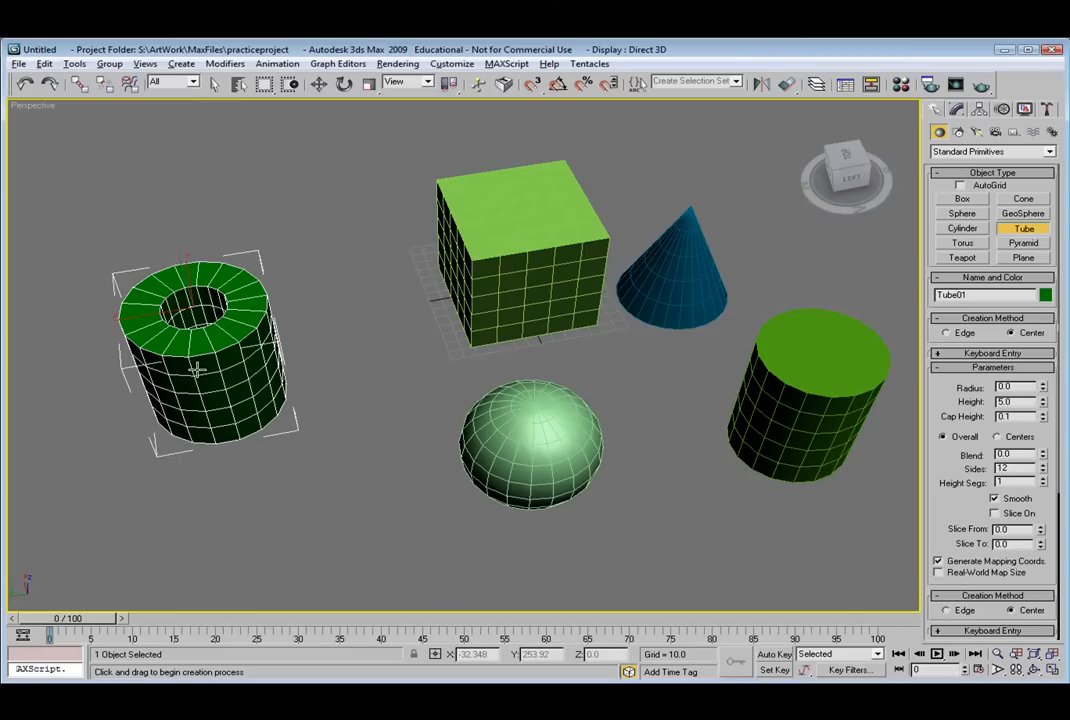
Create a tall pyramid with a roughly square base in the empty area in front of the tube
click(1022, 244)
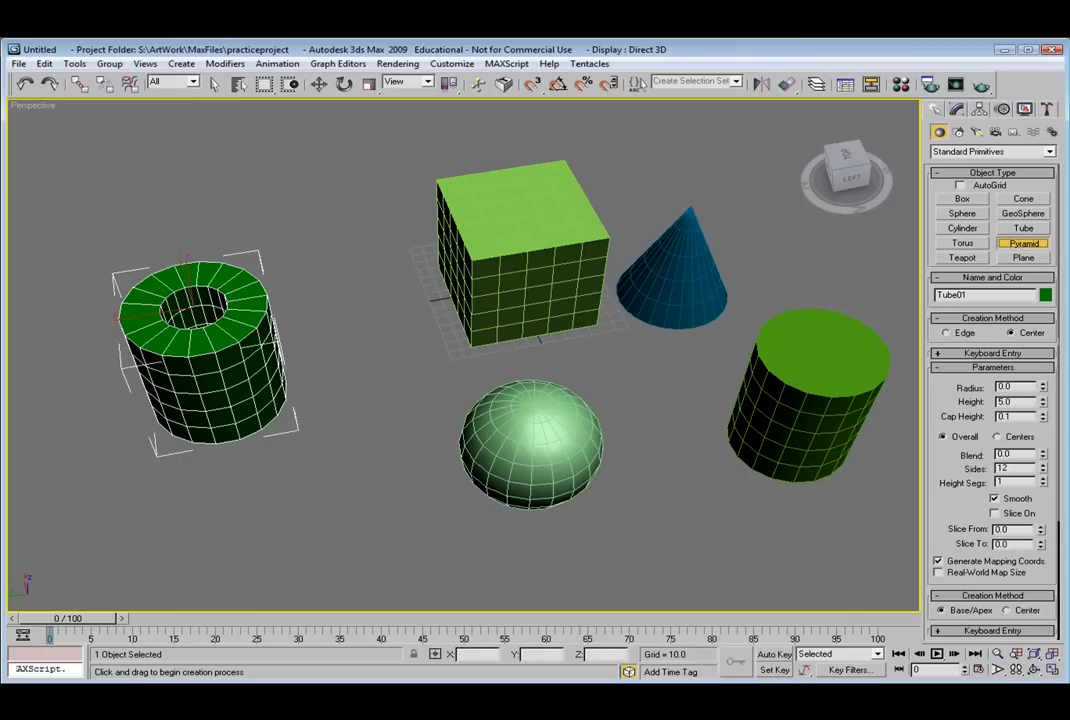
mouse_move(211, 490)
mouse_down()
mouse_move(284, 549)
mouse_move(390, 567)
mouse_move(380, 570)
mouse_up()
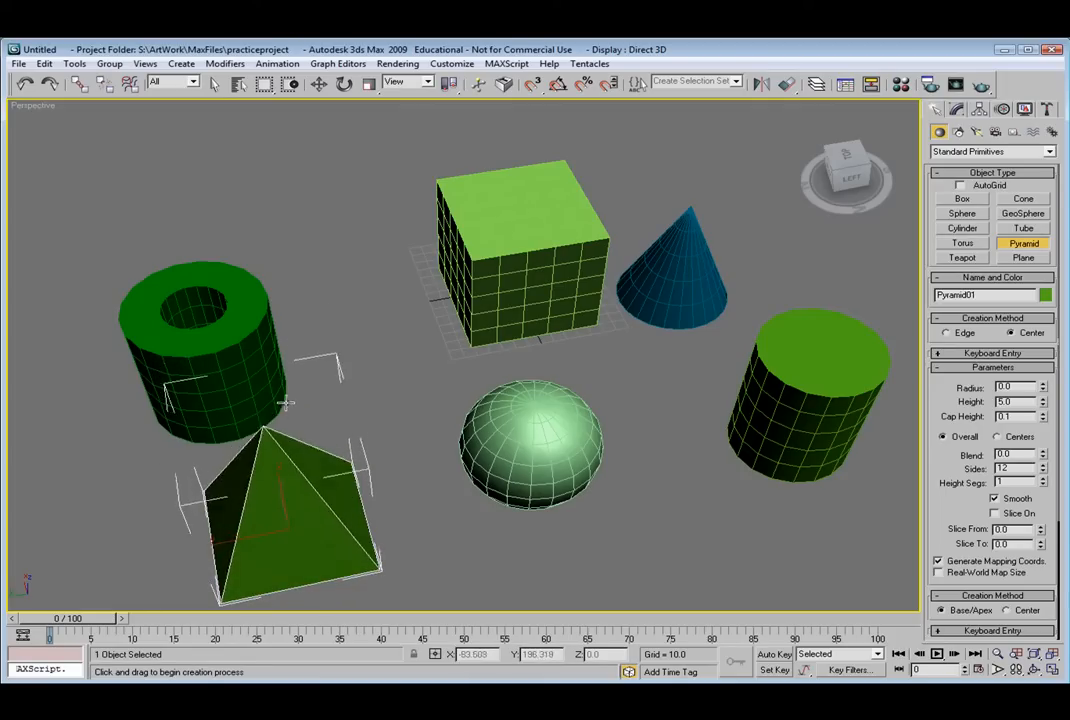
alt+middle_drag(313, 430, 373, 391)
Create a large flat plane beside the tube and pyramid, on the side away from the cube
click(1023, 258)
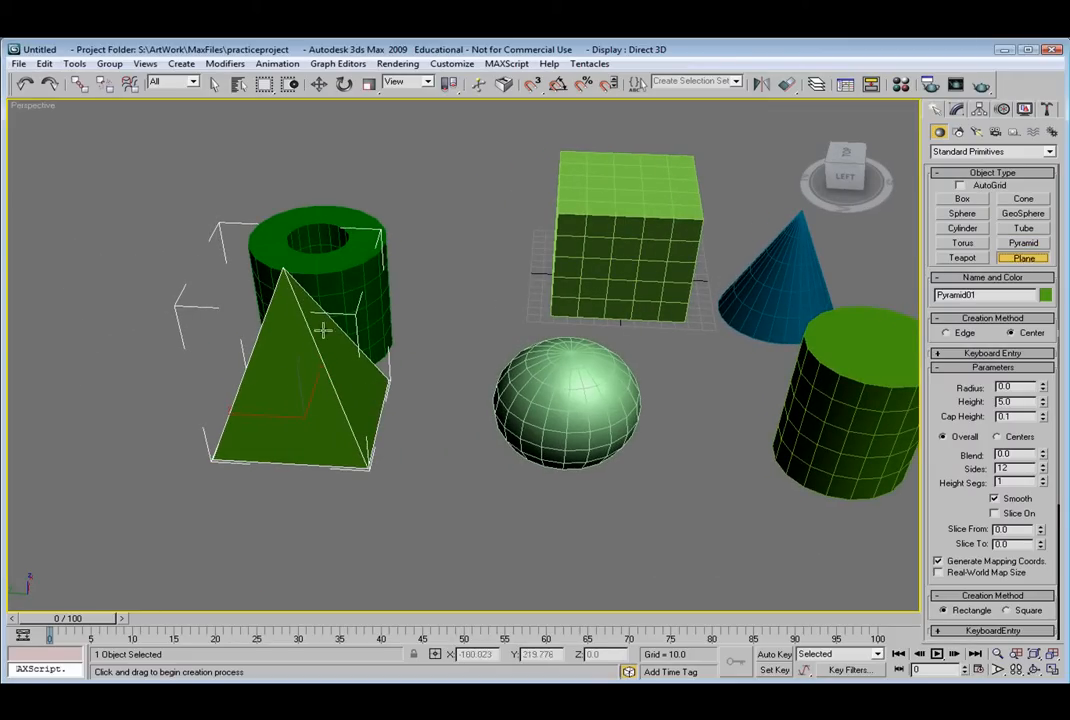
middle_drag(136, 454, 444, 435)
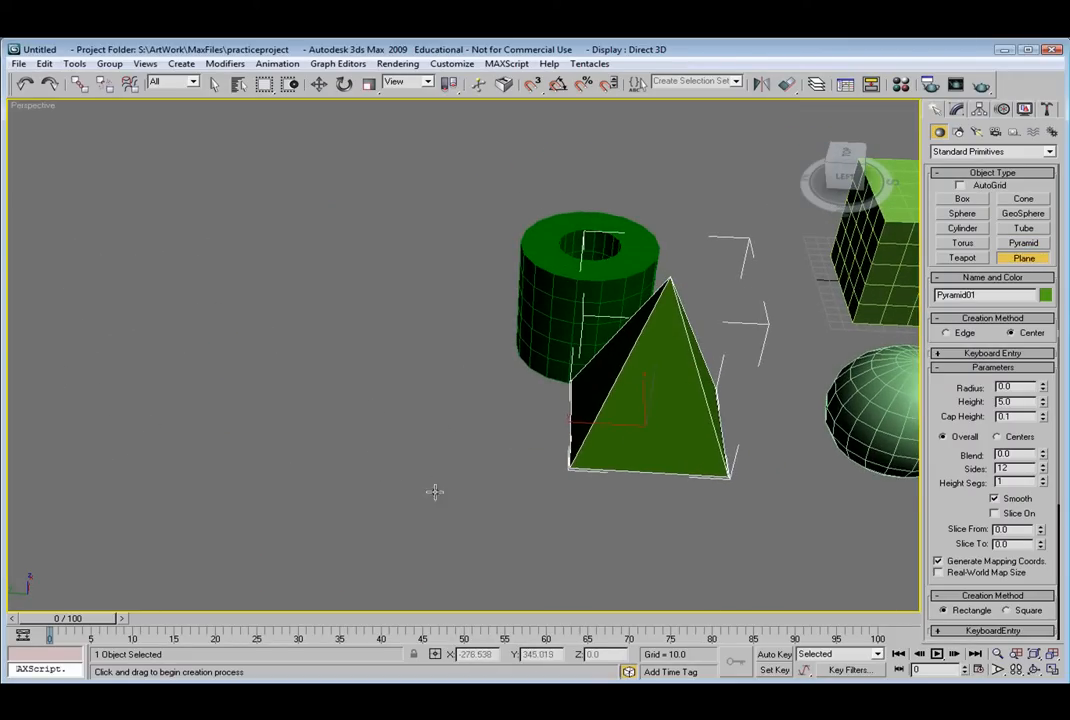
drag(456, 499, 192, 287)
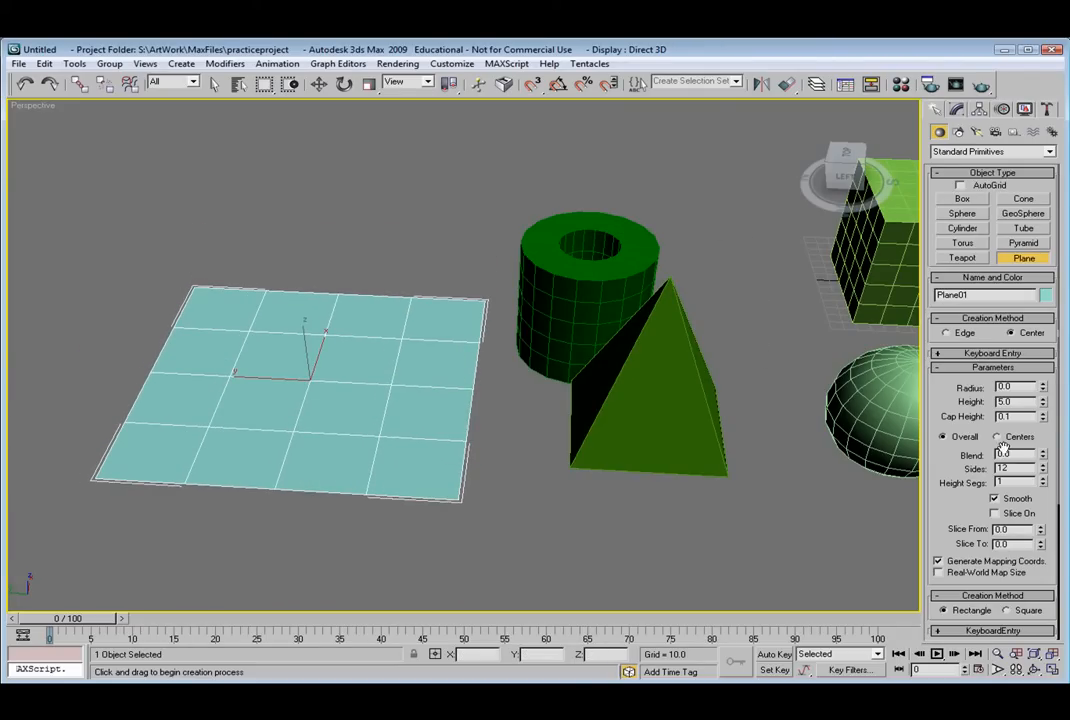
drag(953, 378, 971, 444)
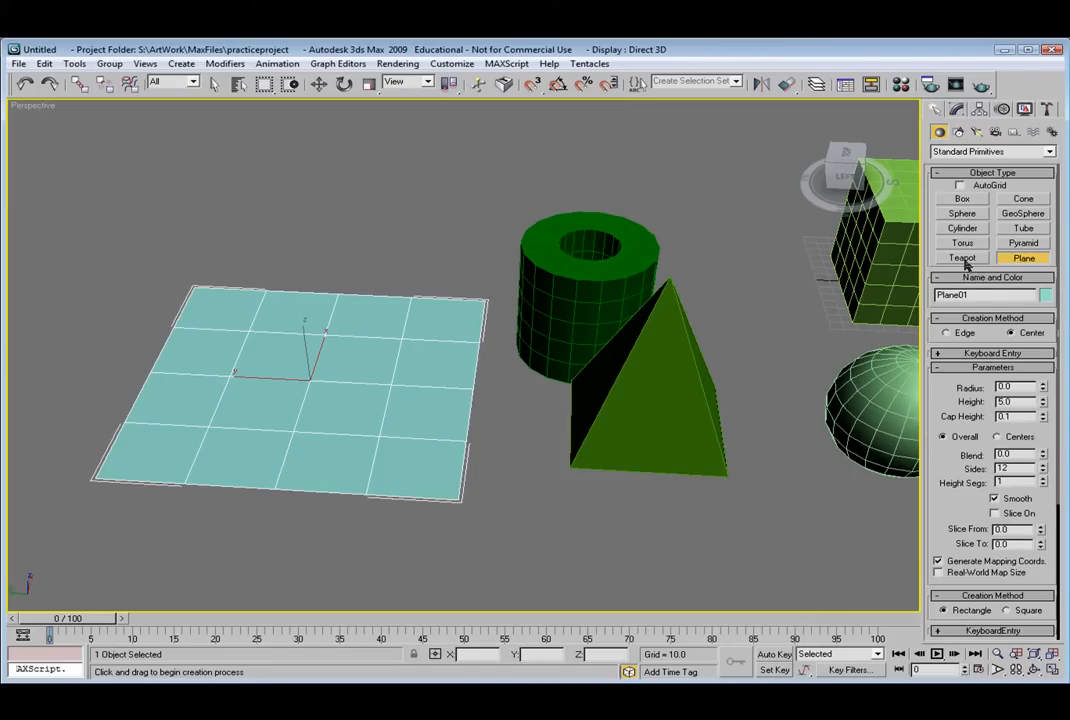
Create a teapot in the empty area beside the cube, on the side opposite the pyramid and plane
middle_drag(305, 310, 647, 437)
middle_drag(372, 276, 671, 516)
alt+middle_drag(509, 447, 637, 391)
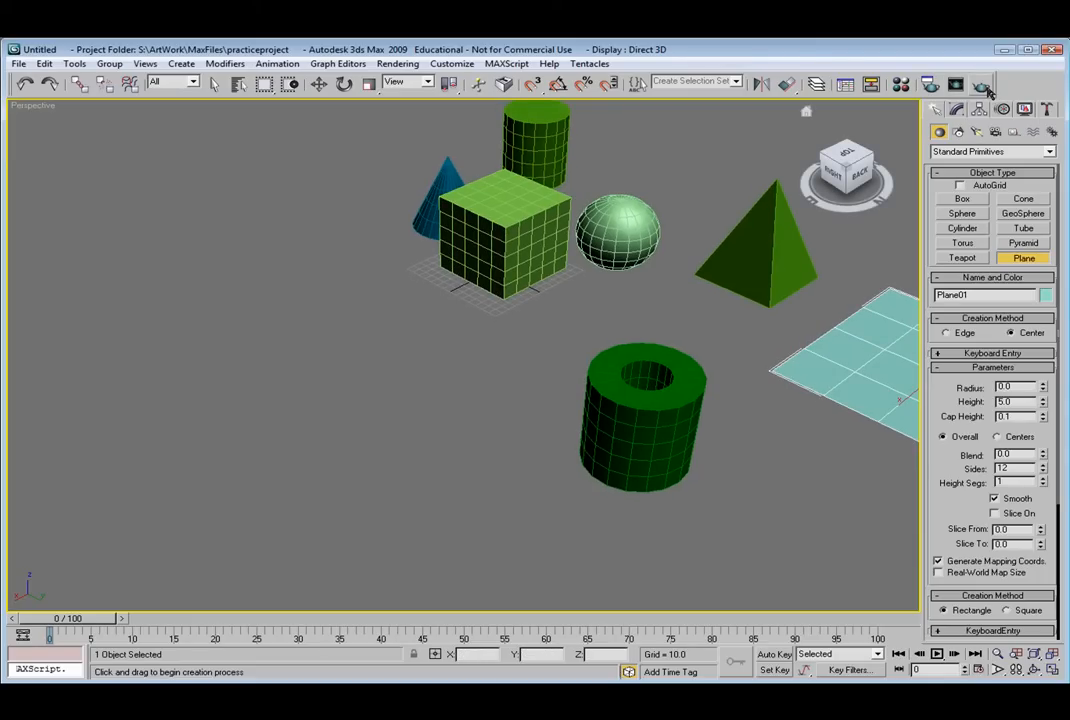
click(968, 259)
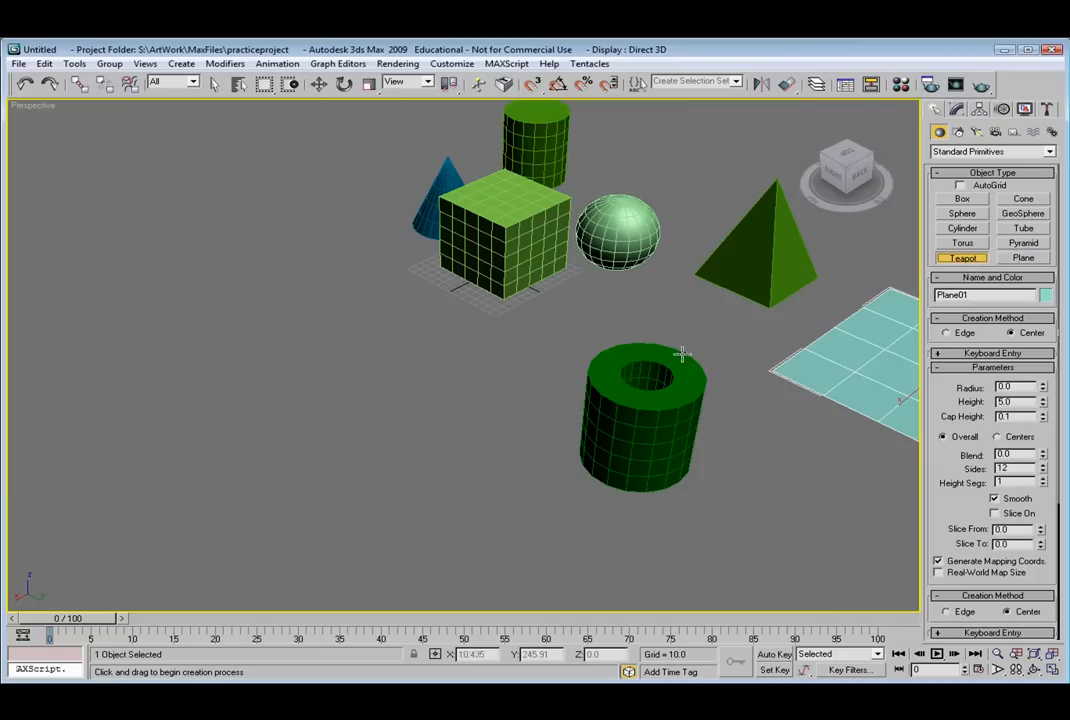
drag(226, 364, 258, 352)
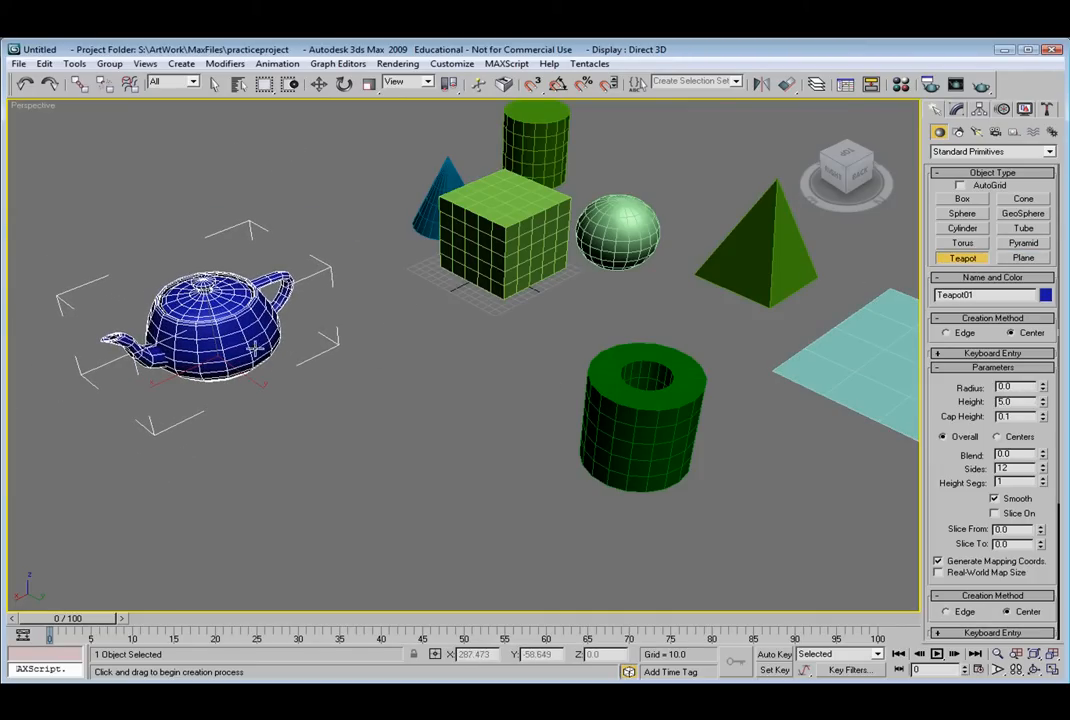
mouse_move(249, 348)
alt+middle_down()
mouse_move(285, 352)
mouse_move(244, 344)
alt+middle_up()
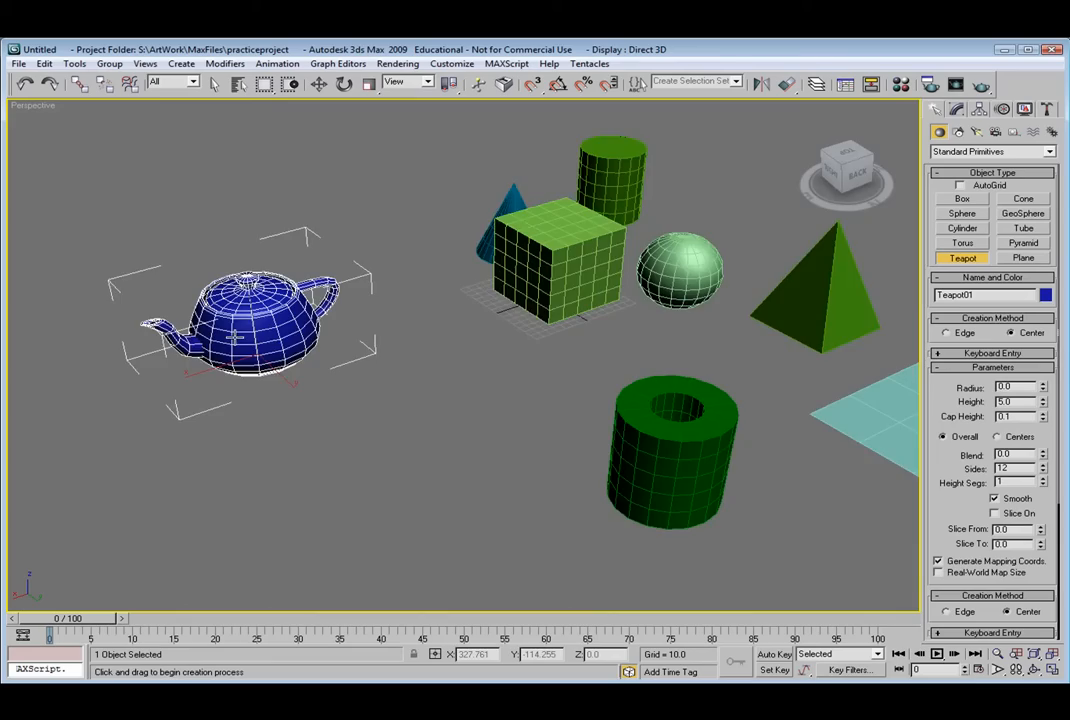
Create a geosphere with a radius of about 70 between the teapot and the tube, close to the teapot
key(z)
alt+middle_drag(558, 348, 406, 348)
scroll(536, 377, down, 4)
scroll(536, 377, down, 3)
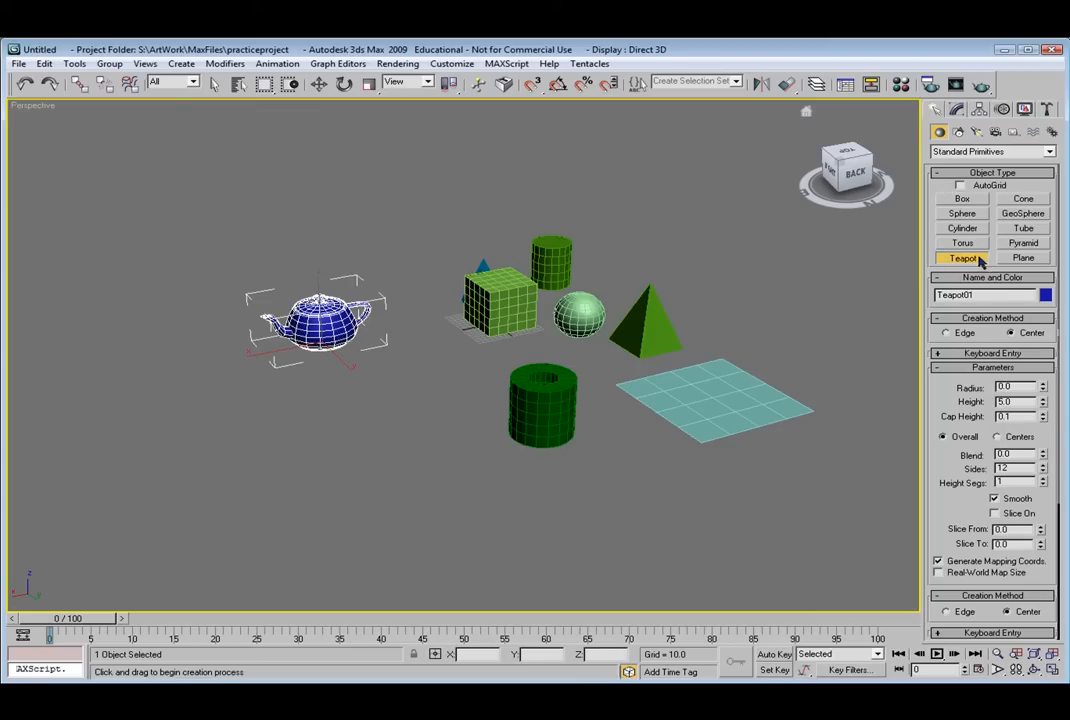
click(1023, 214)
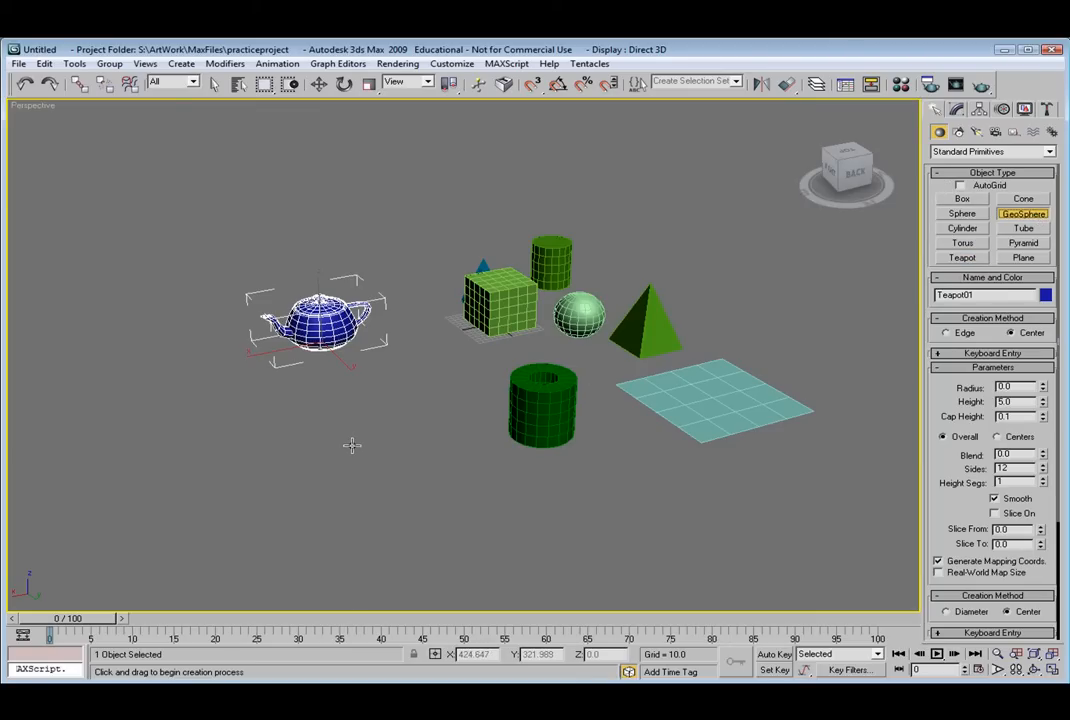
alt+middle_drag(377, 413, 372, 427)
scroll(373, 427, up, 2)
drag(258, 423, 309, 443)
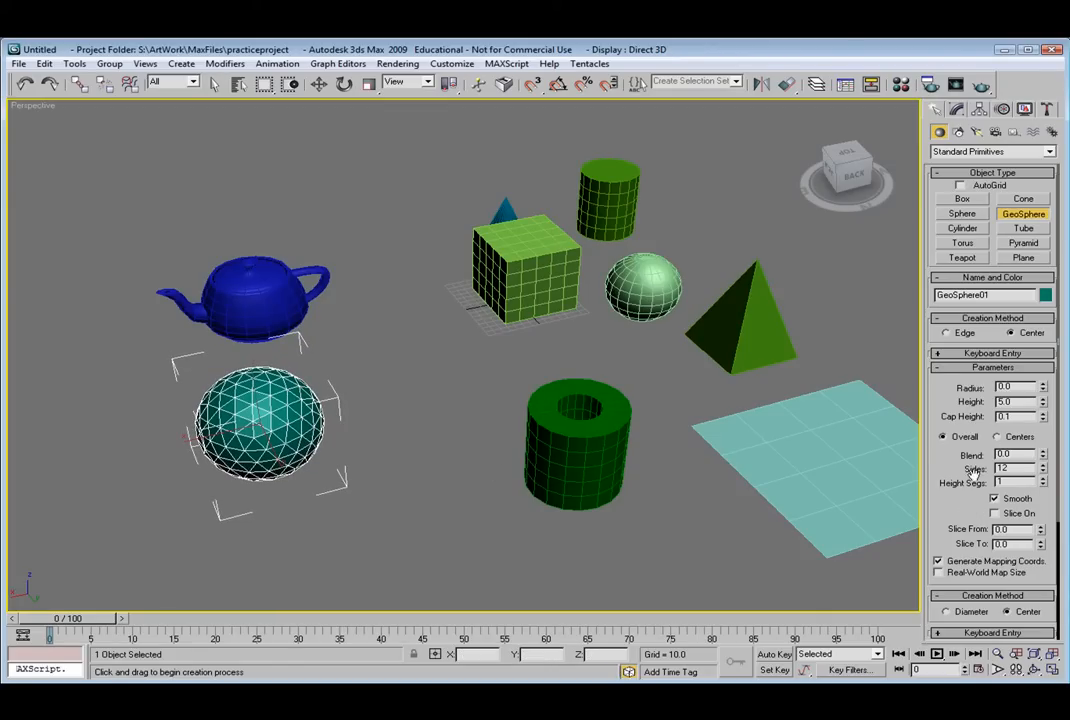
Try the Hemisphere option on the geosphere and restore the full sphere
drag(959, 511, 975, 272)
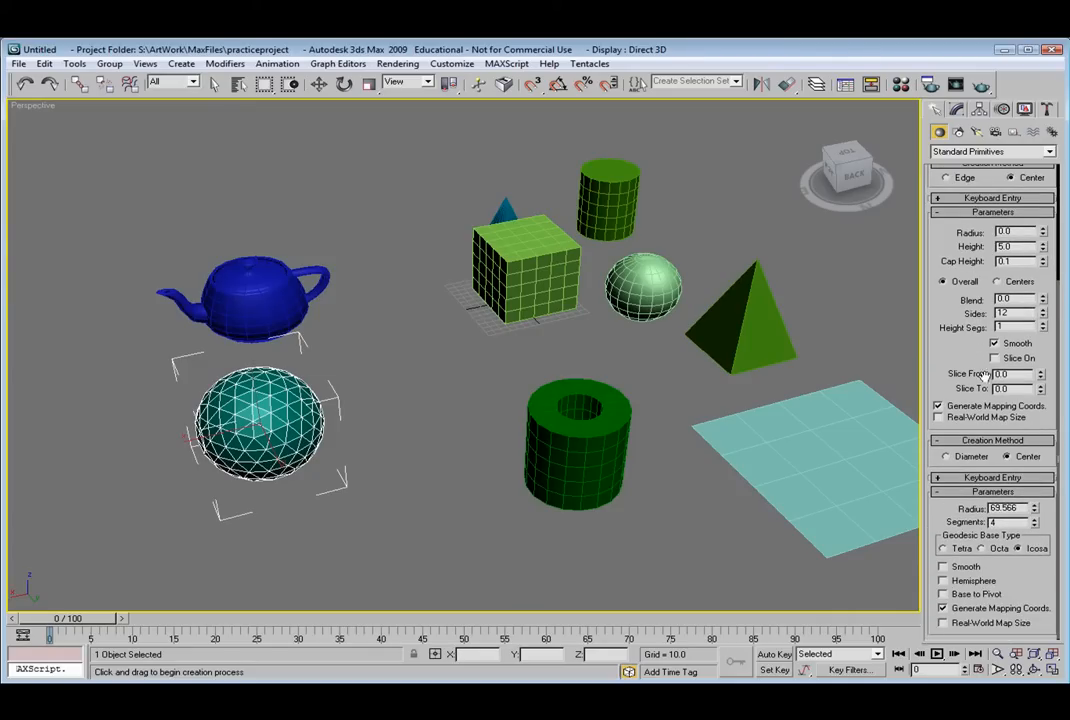
drag(956, 348, 938, 566)
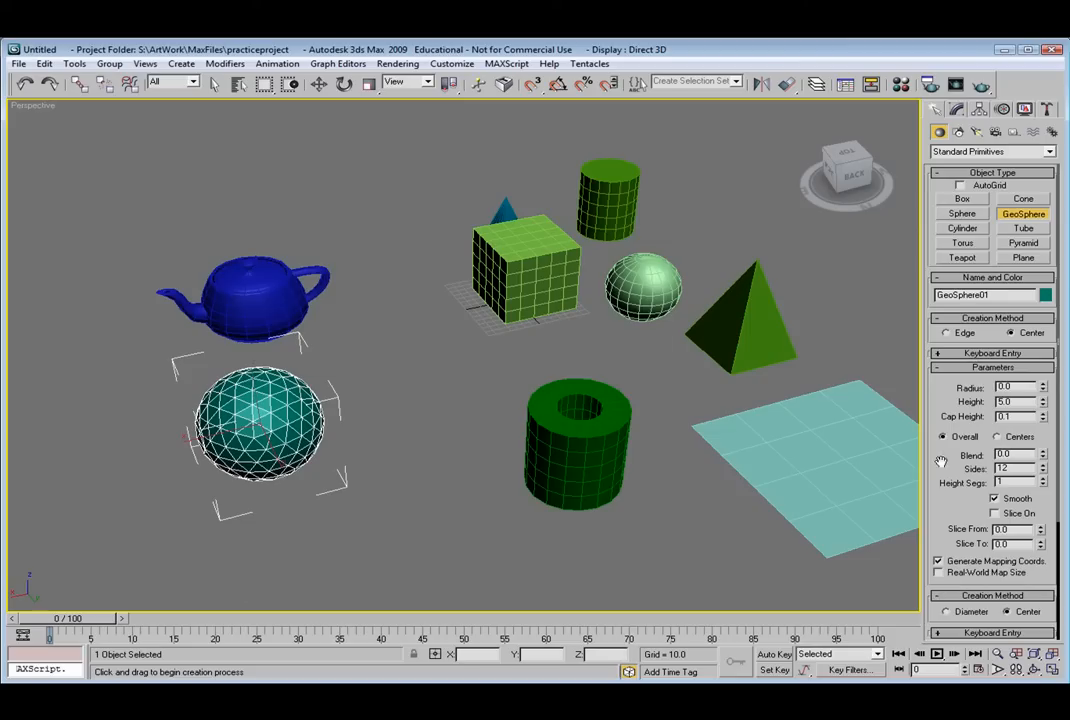
drag(966, 487, 969, 332)
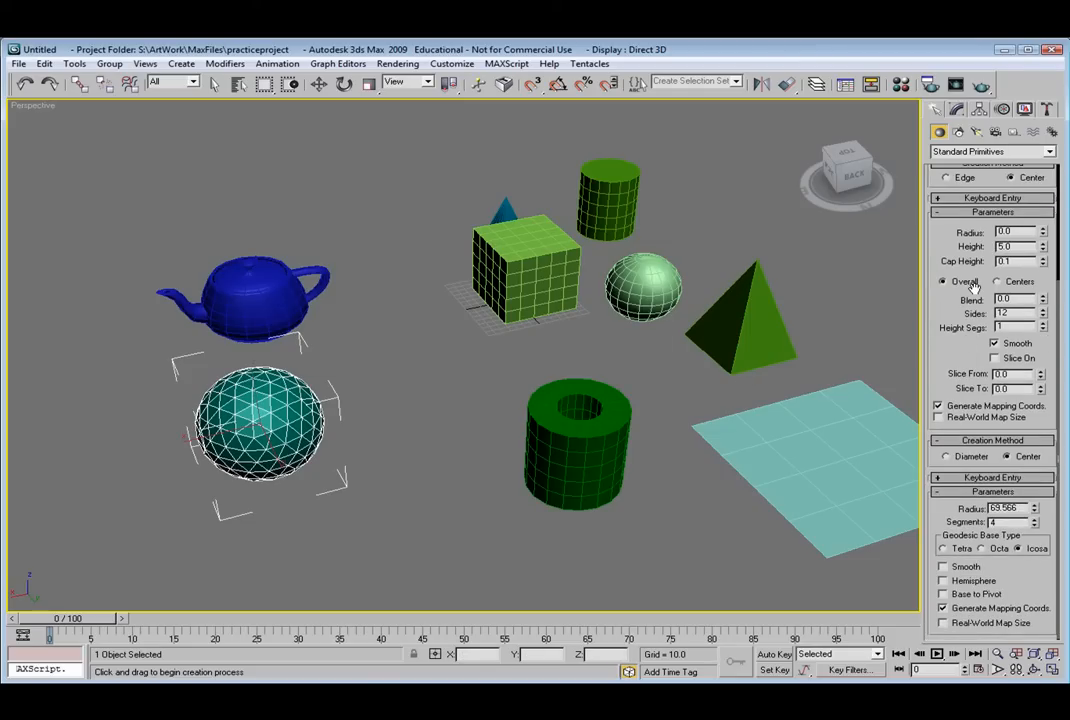
click(944, 582)
alt+middle_drag(475, 485, 497, 416)
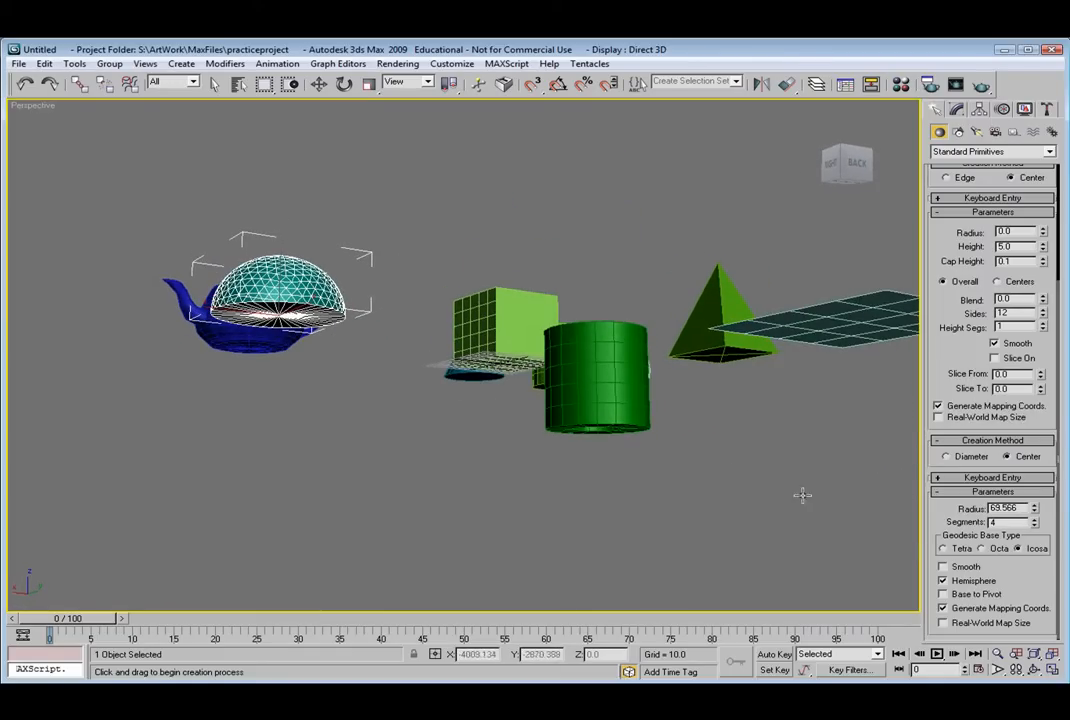
click(943, 581)
click(943, 581)
click(943, 581)
alt+middle_drag(470, 410, 425, 433)
drag(977, 329, 979, 524)
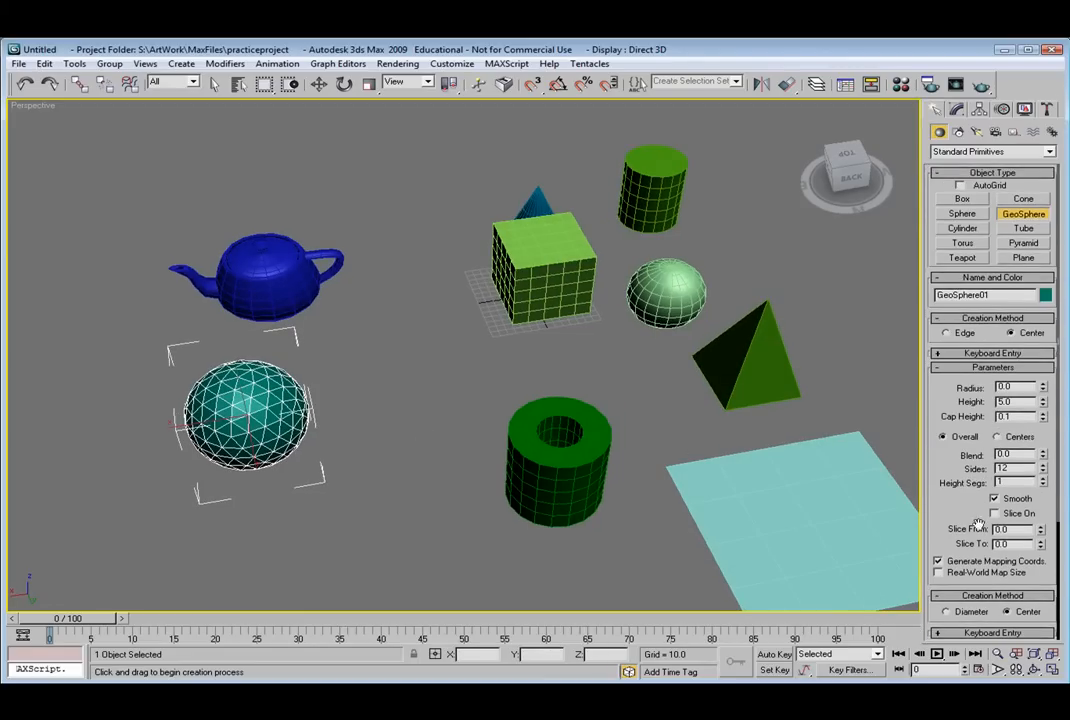
Create a thick torus lying flat in the empty area beyond the cone, on the same side as the teapot
click(962, 243)
middle_drag(406, 365, 500, 428)
alt+middle_drag(418, 401, 525, 406)
middle_drag(440, 377, 515, 391)
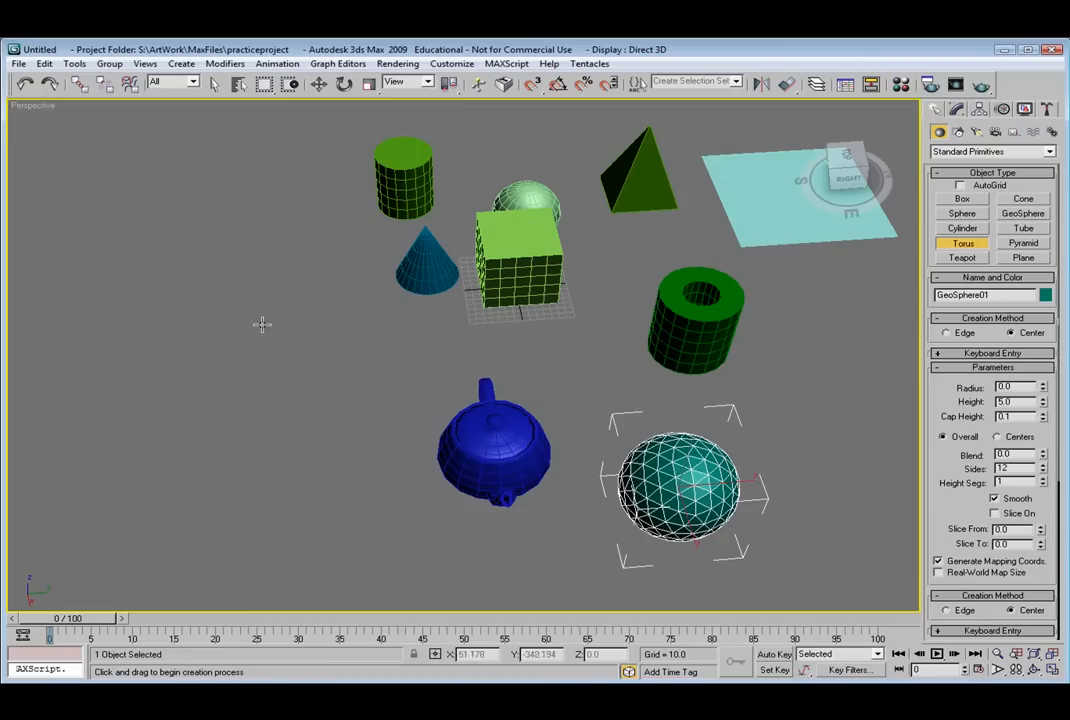
drag(245, 333, 305, 368)
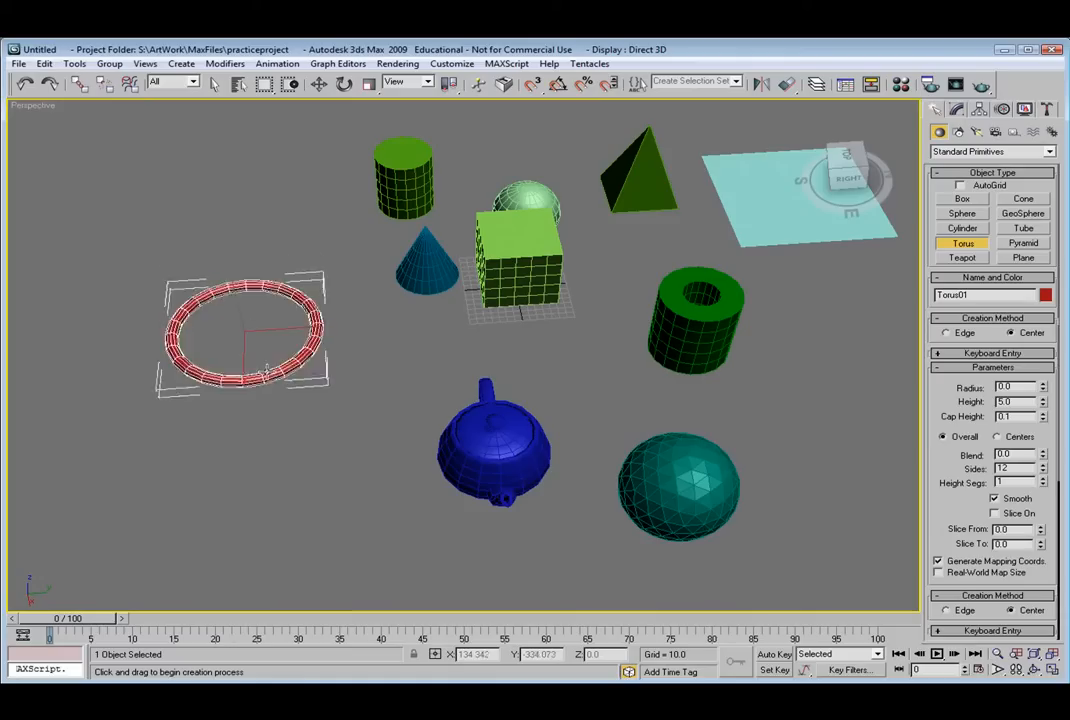
click(246, 347)
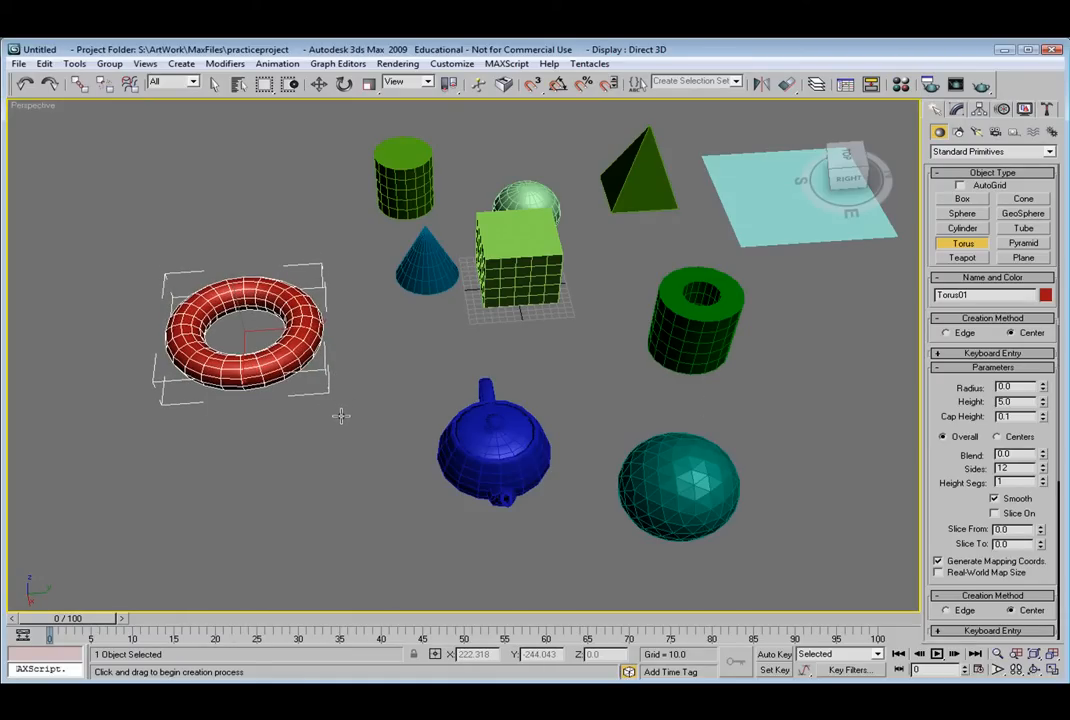
alt+middle_drag(330, 421, 742, 340)
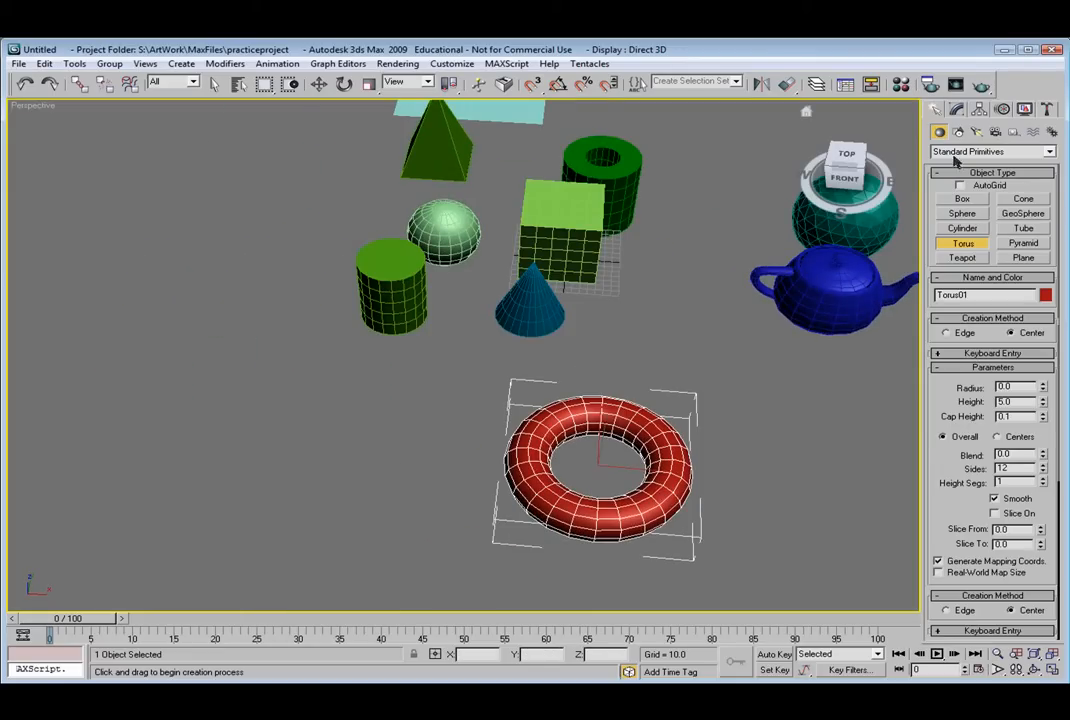
Switch to the Extended Primitives category and create a hedra in the empty area in front of the pyramid
click(958, 152)
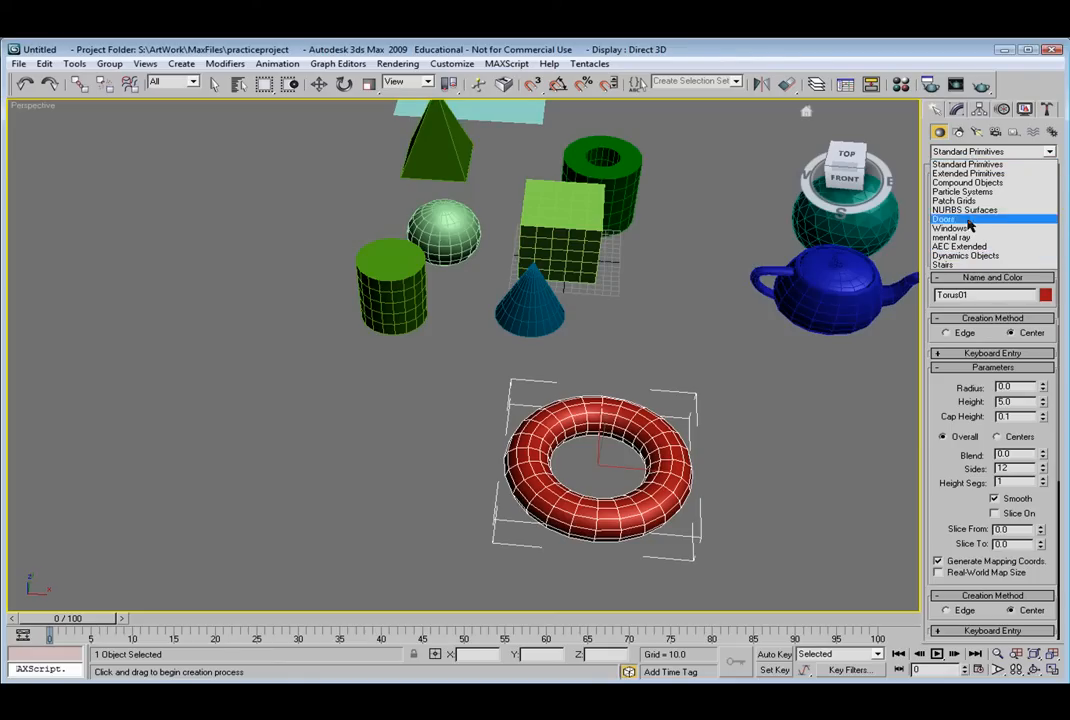
click(975, 174)
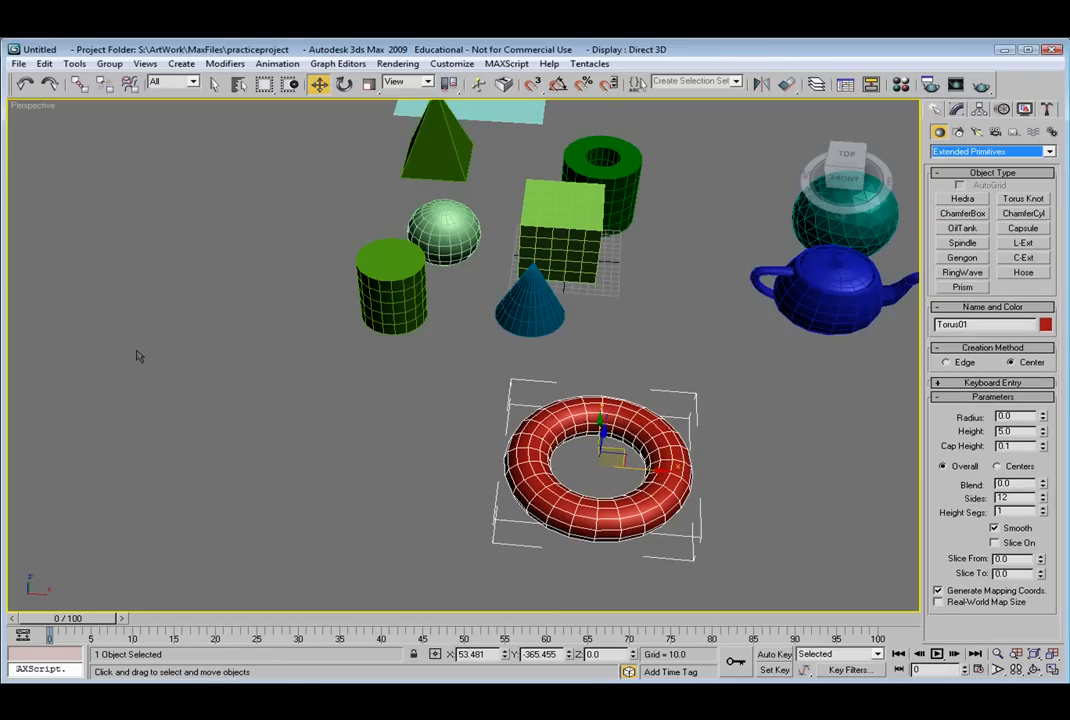
alt+middle_drag(335, 421, 720, 380)
click(962, 199)
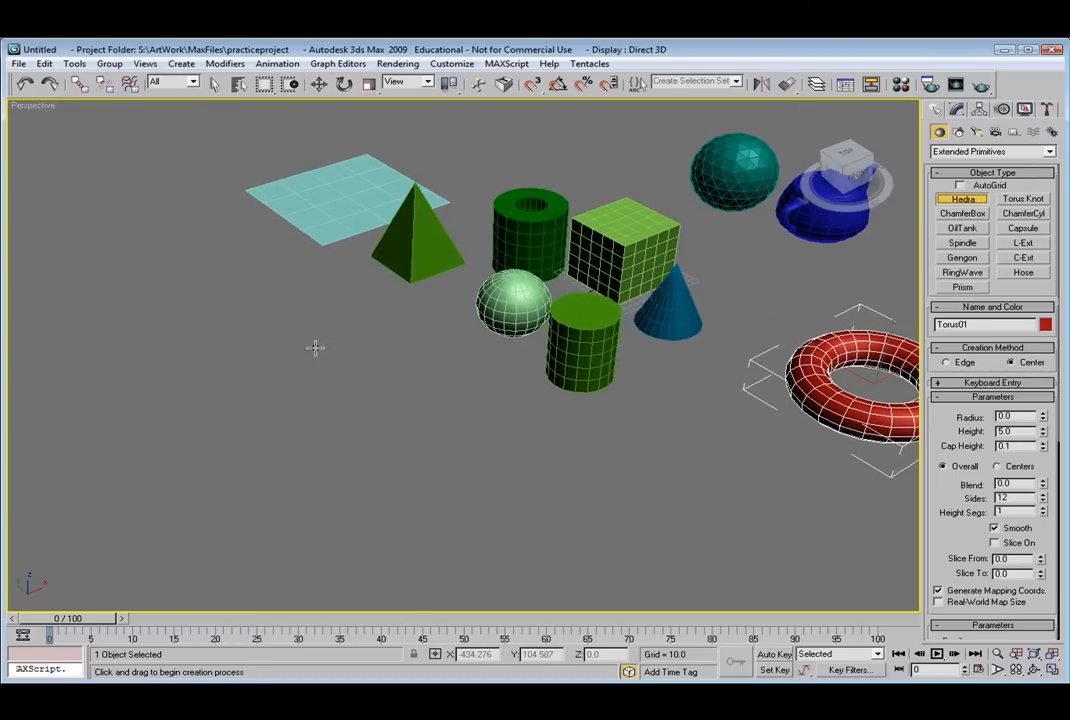
drag(272, 358, 318, 372)
alt+middle_drag(318, 372, 315, 306)
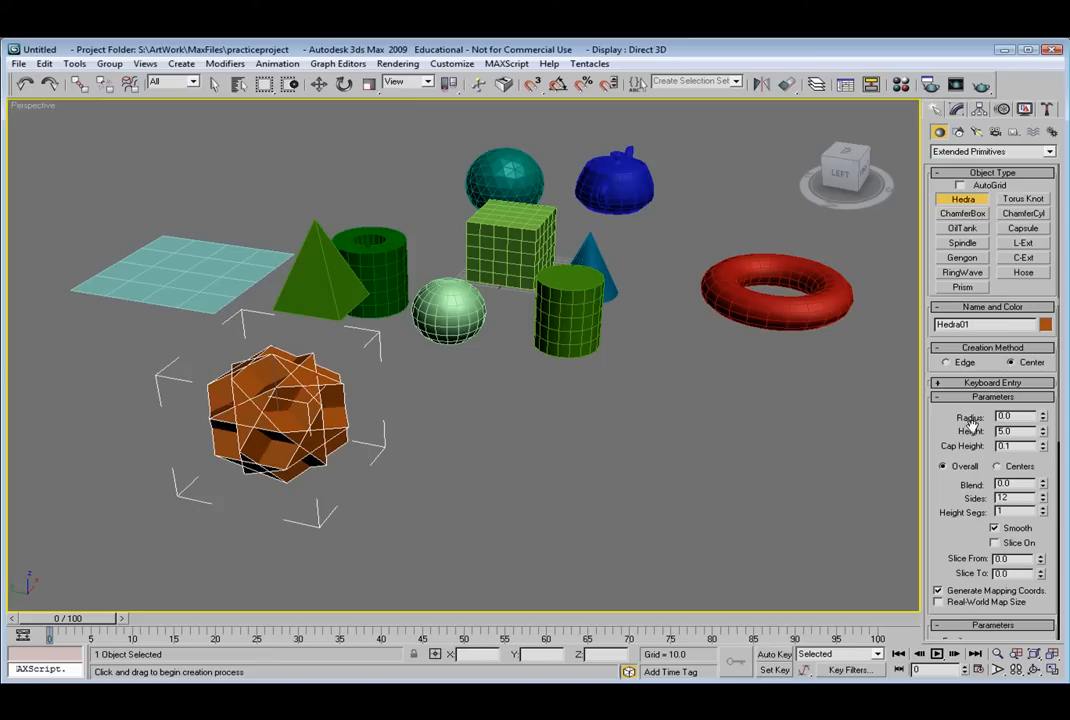
Try the hedra's Tetra, Cube/Octa, Dodec/Icos and Star1 families and return it to Star2
drag(942, 543, 950, 415)
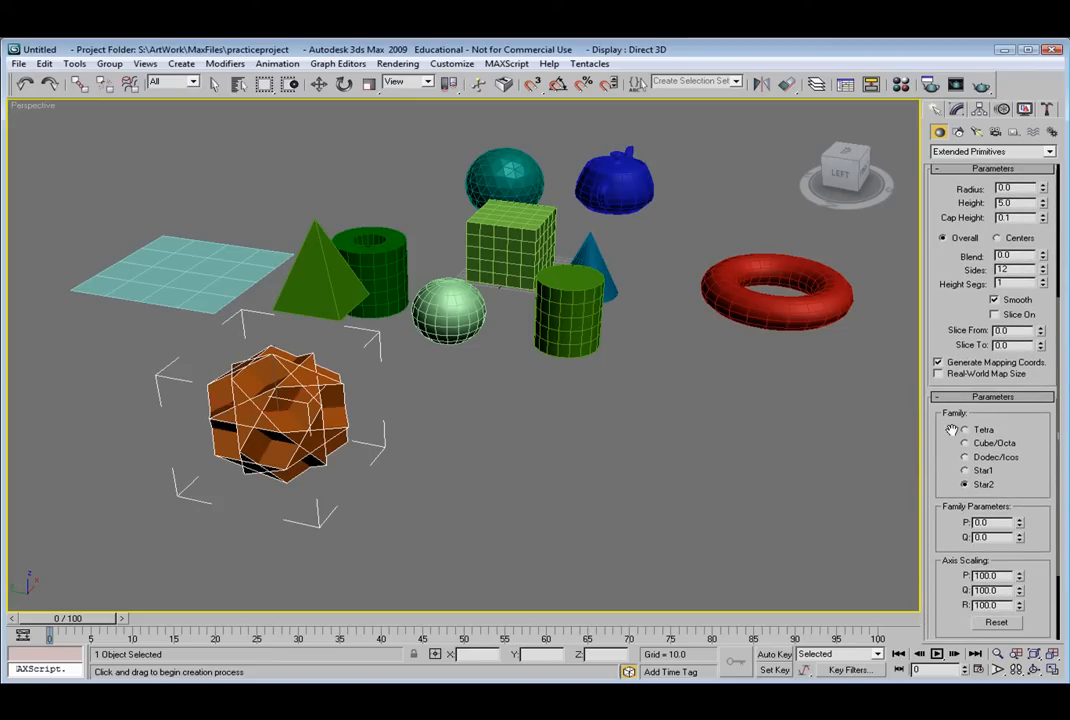
click(965, 431)
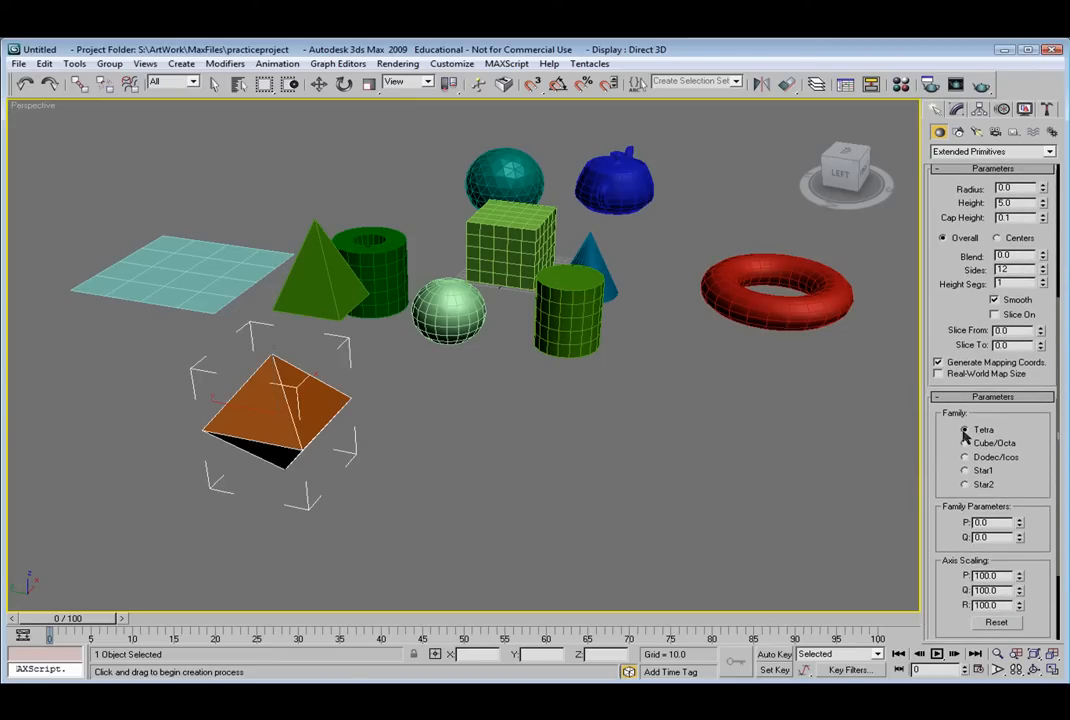
click(965, 444)
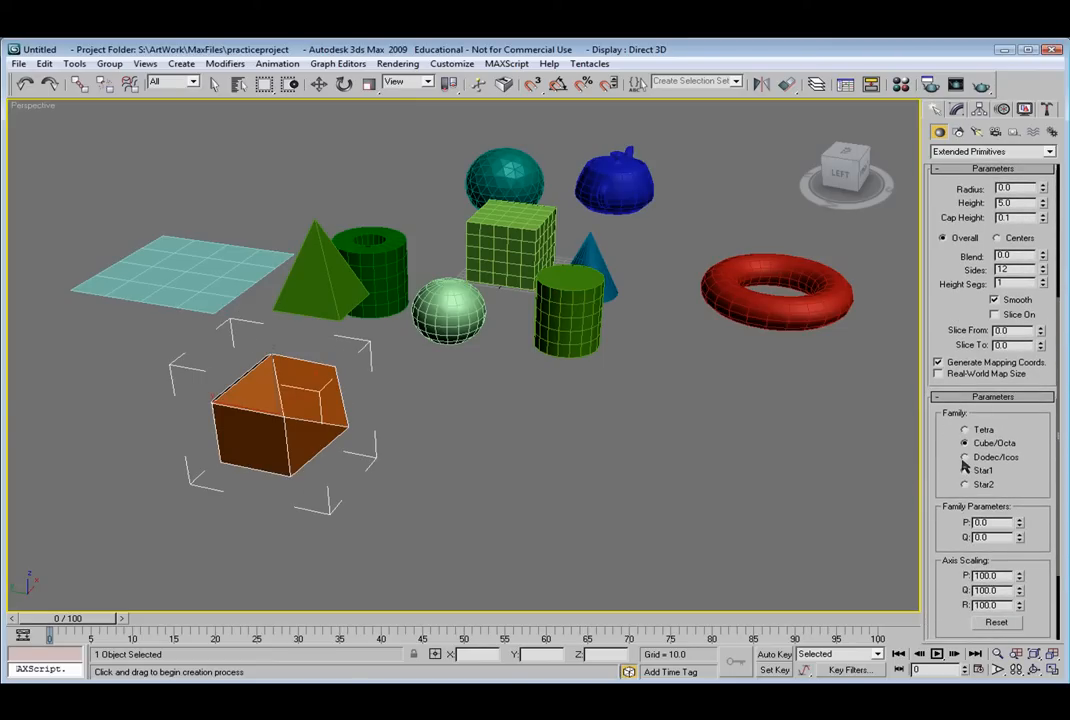
click(966, 457)
click(965, 470)
click(965, 485)
Create a wide, tall hose standing in front of the cylinder using the Extended Primitives category
click(998, 152)
click(1000, 170)
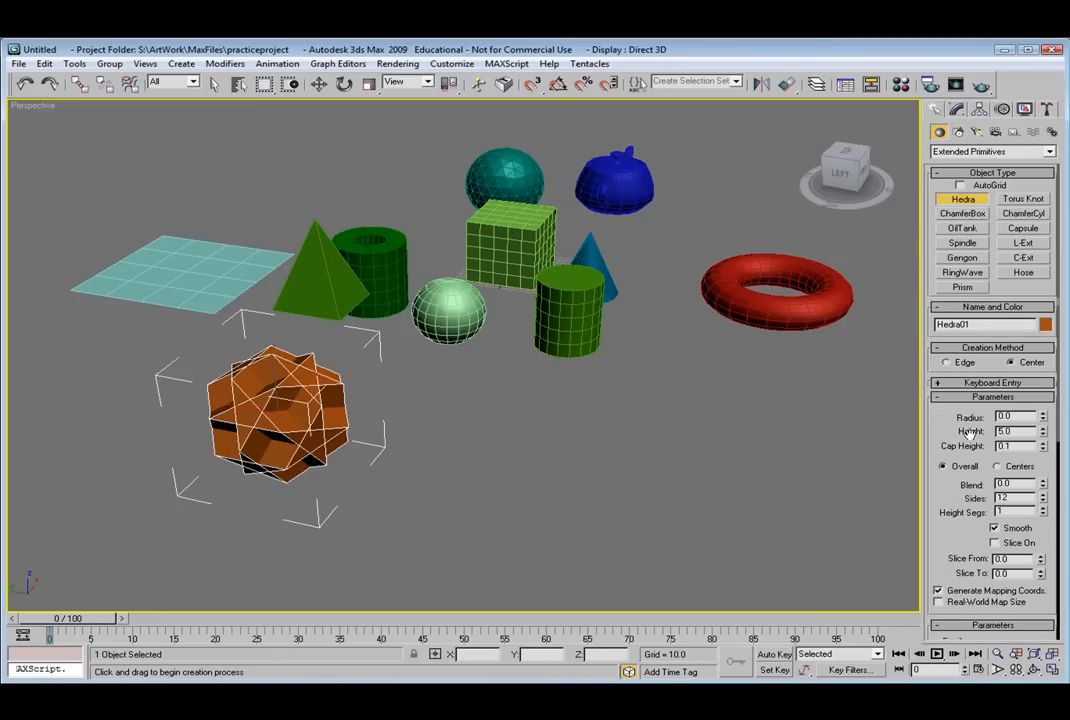
click(1023, 273)
drag(533, 470, 627, 453)
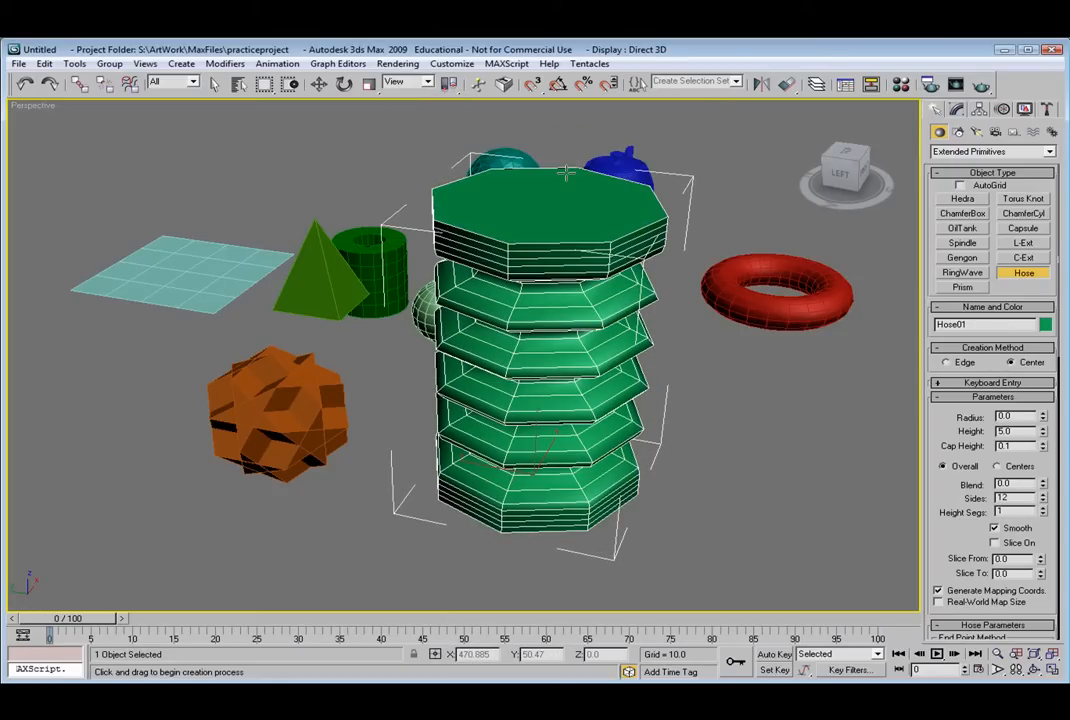
click(565, 172)
Create an upright oil tank in front of the torus, about 58 in radius and 303 high, with a cap height of about 58
click(962, 228)
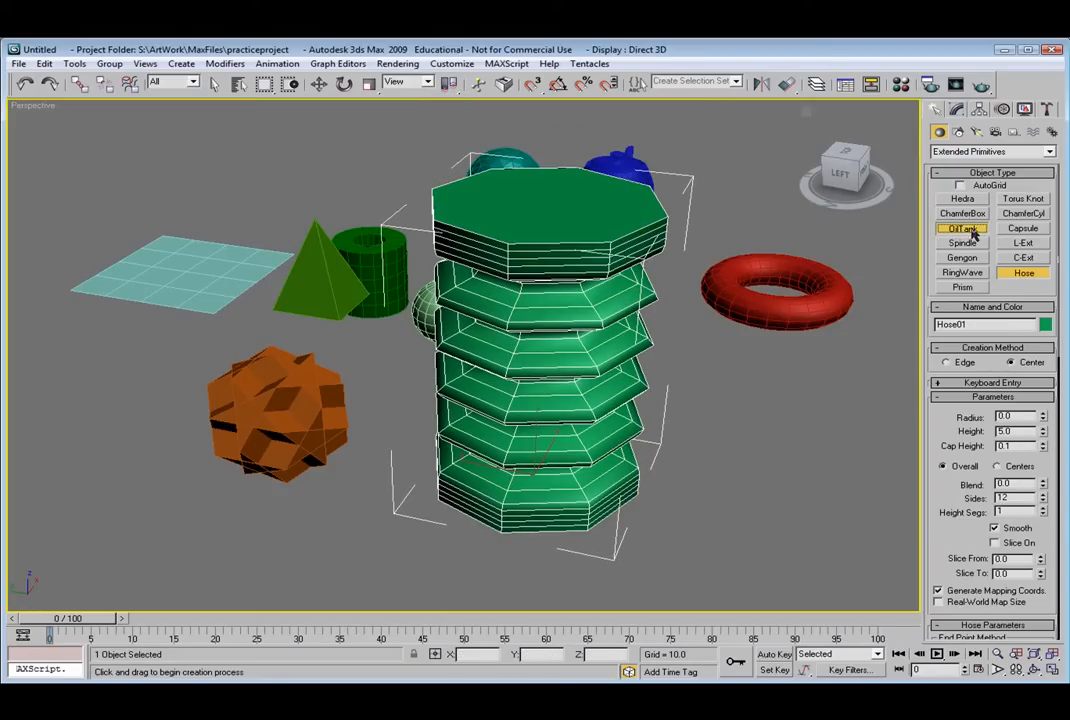
drag(738, 498, 800, 505)
click(816, 246)
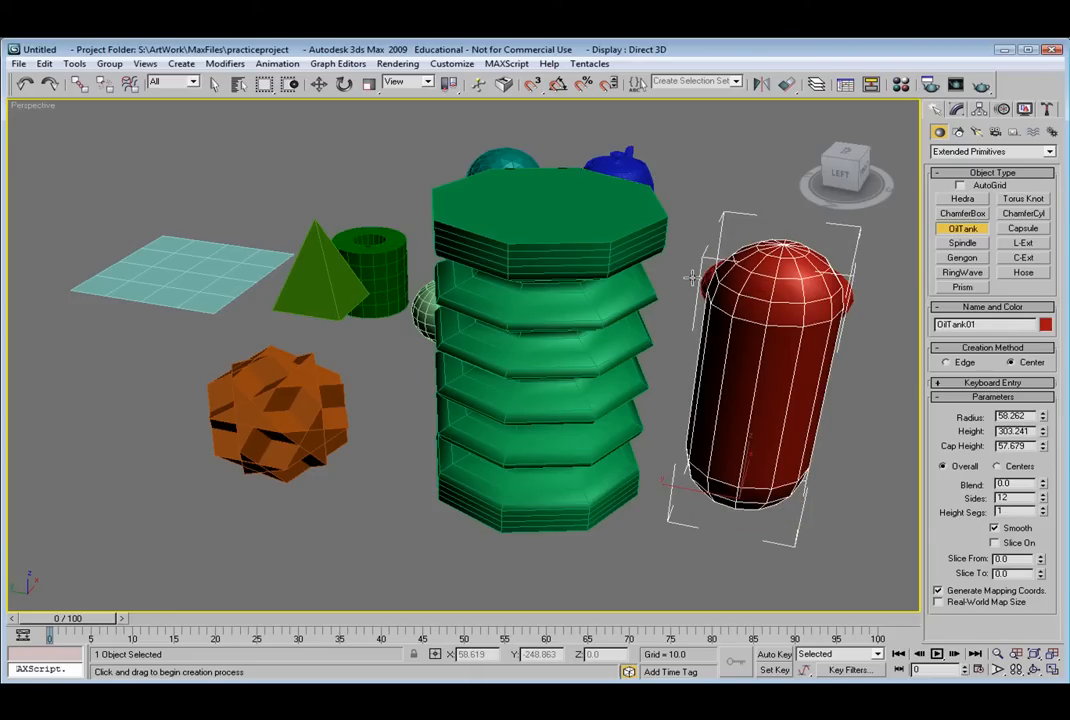
click(1023, 228)
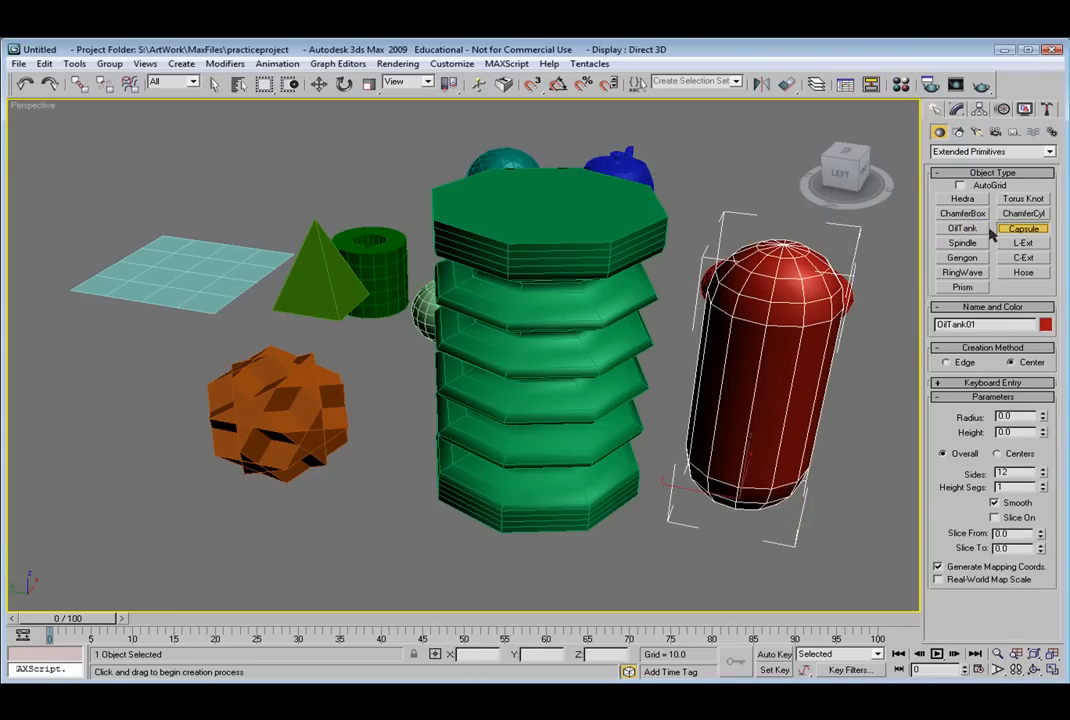
click(50, 463)
drag(68, 462, 89, 472)
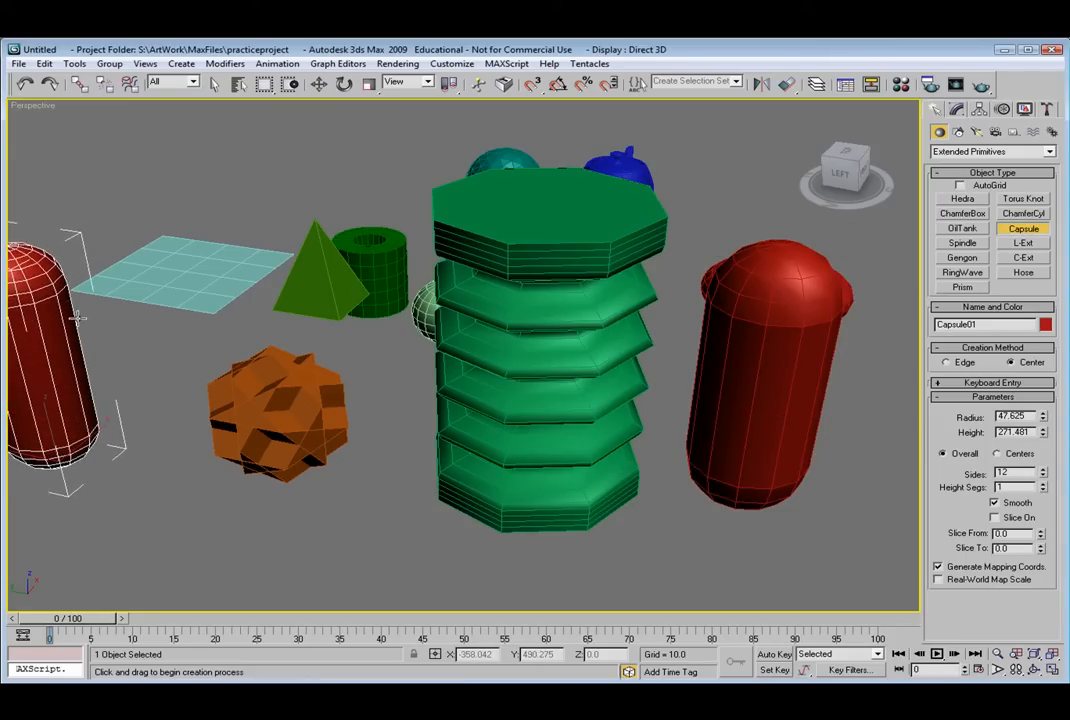
right_click(77, 316)
Create an upright capsule in the empty area in front of the plane, about 59 in radius and 392 high
alt+middle_drag(519, 372, 360, 395)
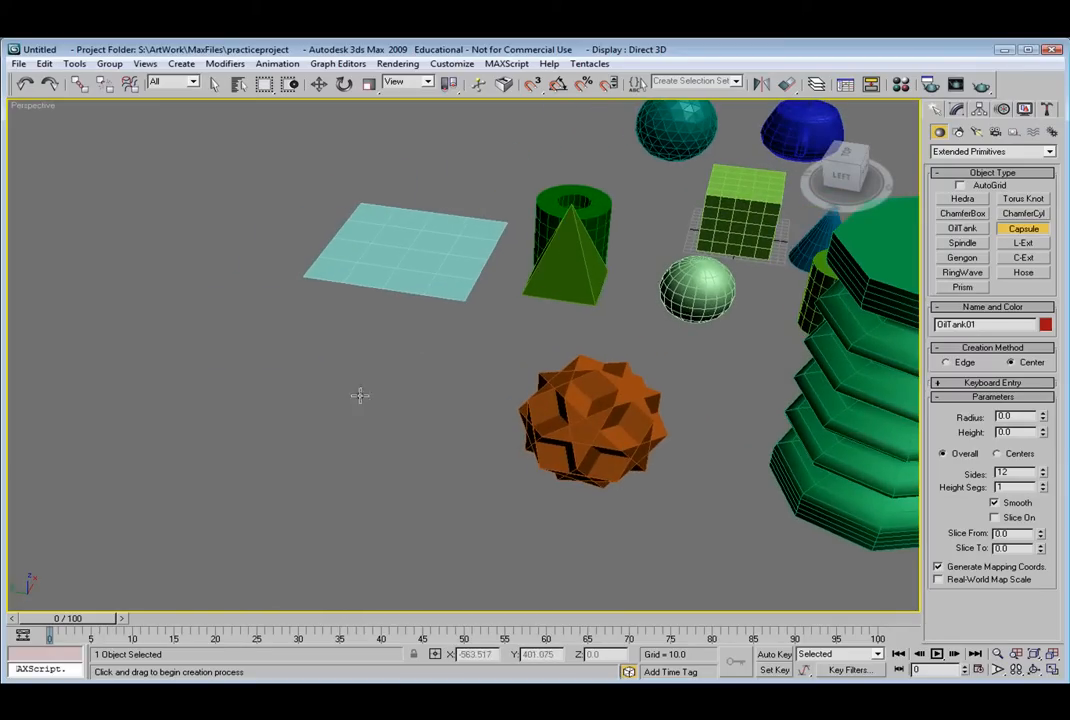
drag(295, 429, 335, 445)
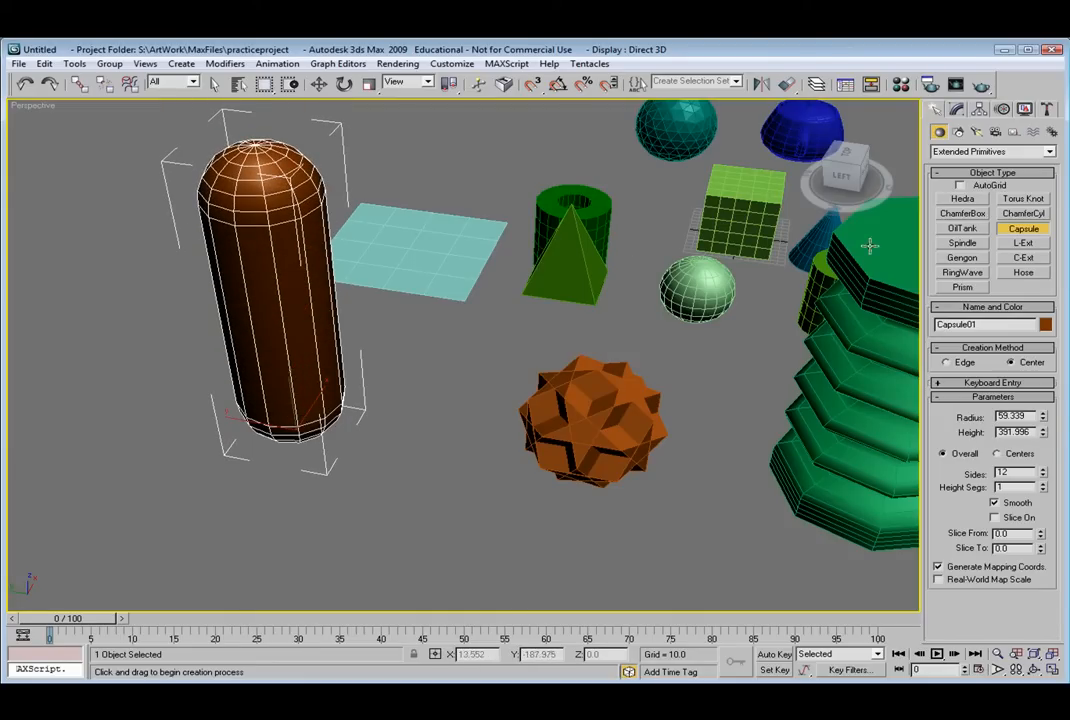
Create a torus knot on the empty ground beyond the tube and geosphere, with a base radius of about 45 and a cross-section radius of about 20
click(1026, 200)
alt+middle_drag(239, 447, 397, 408)
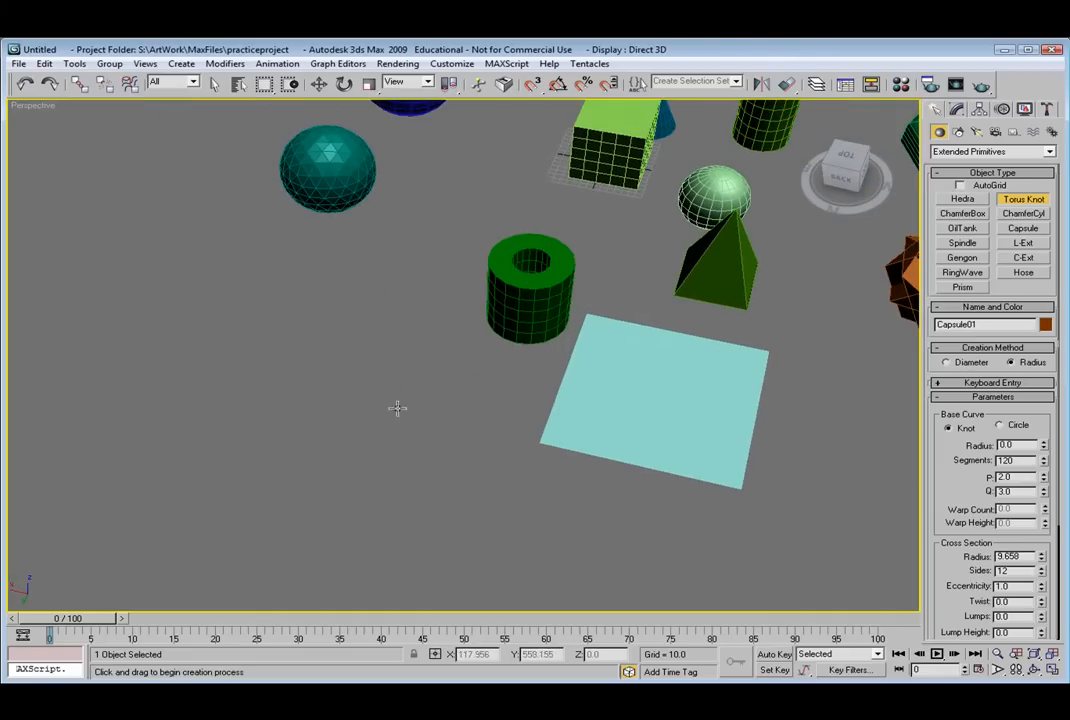
drag(181, 354, 240, 250)
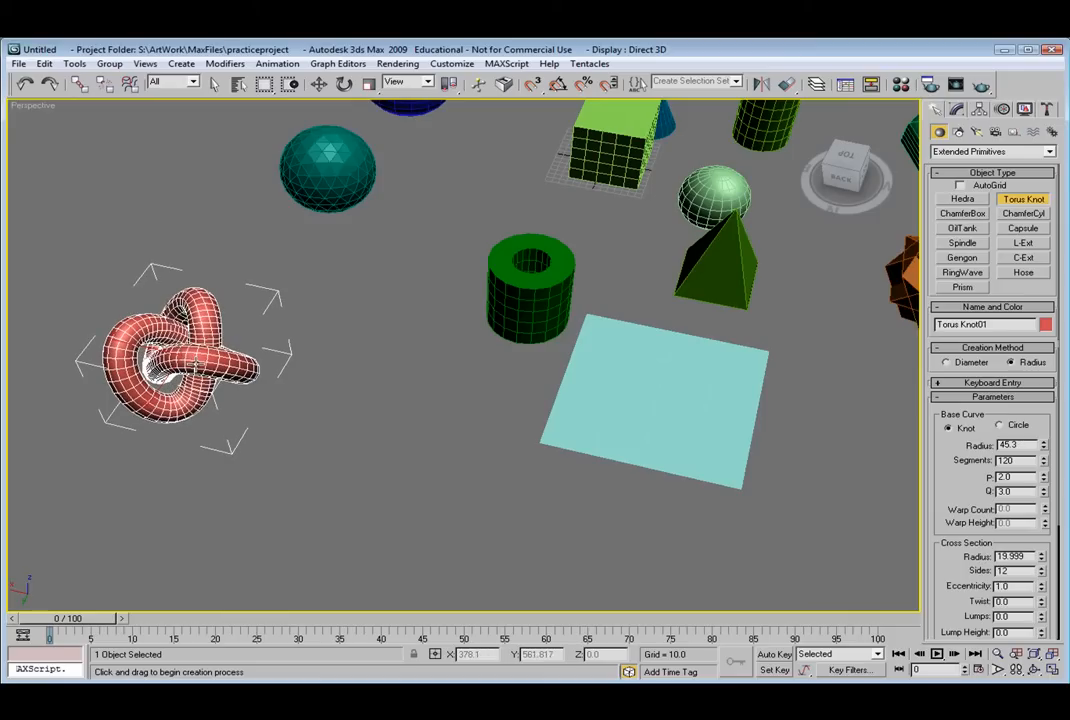
click(1036, 245)
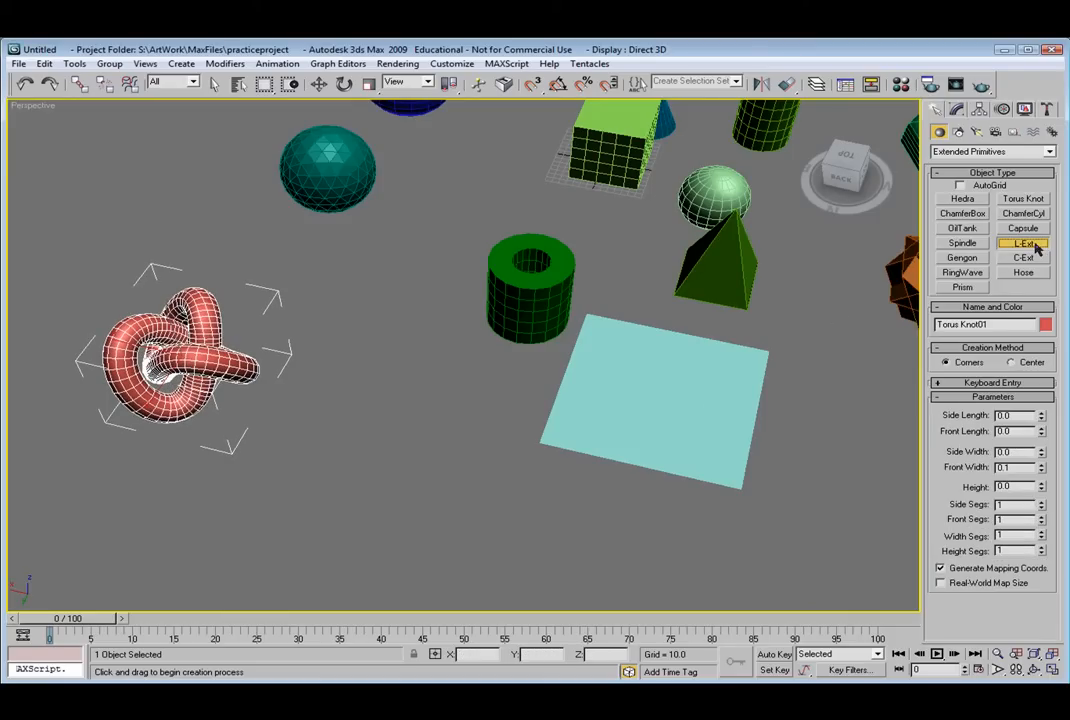
middle_drag(358, 421, 719, 522)
alt+middle_drag(470, 339, 542, 352)
alt+middle_drag(160, 285, 271, 393)
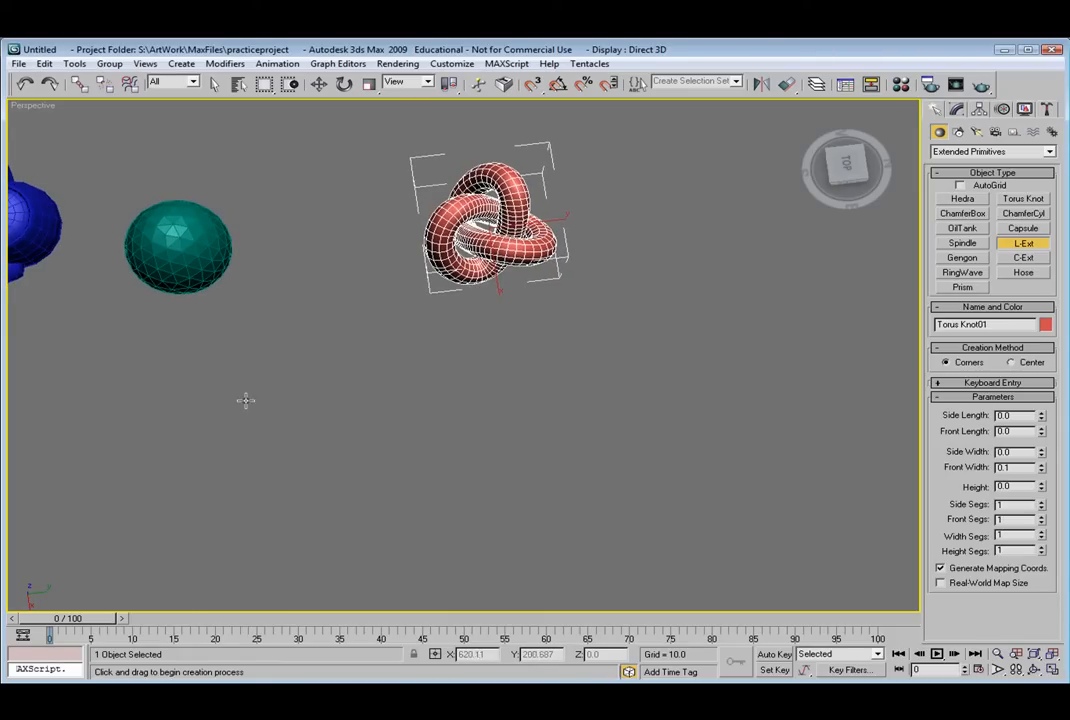
drag(210, 425, 462, 567)
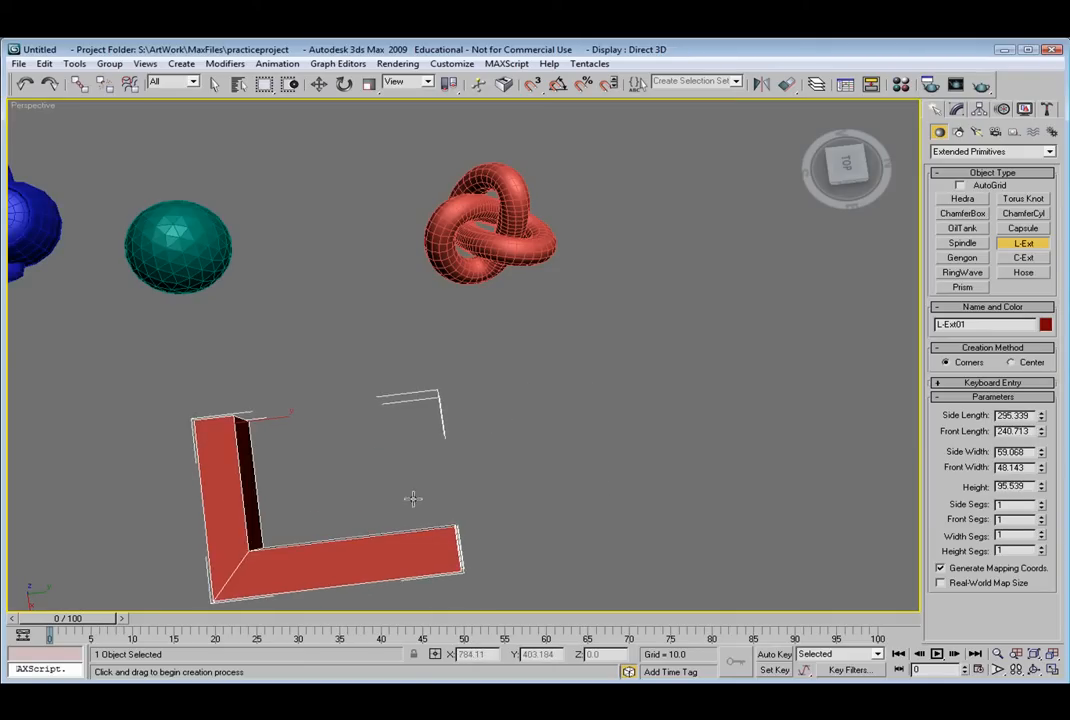
right_click(279, 324)
alt+middle_drag(278, 383, 233, 440)
drag(215, 373, 321, 567)
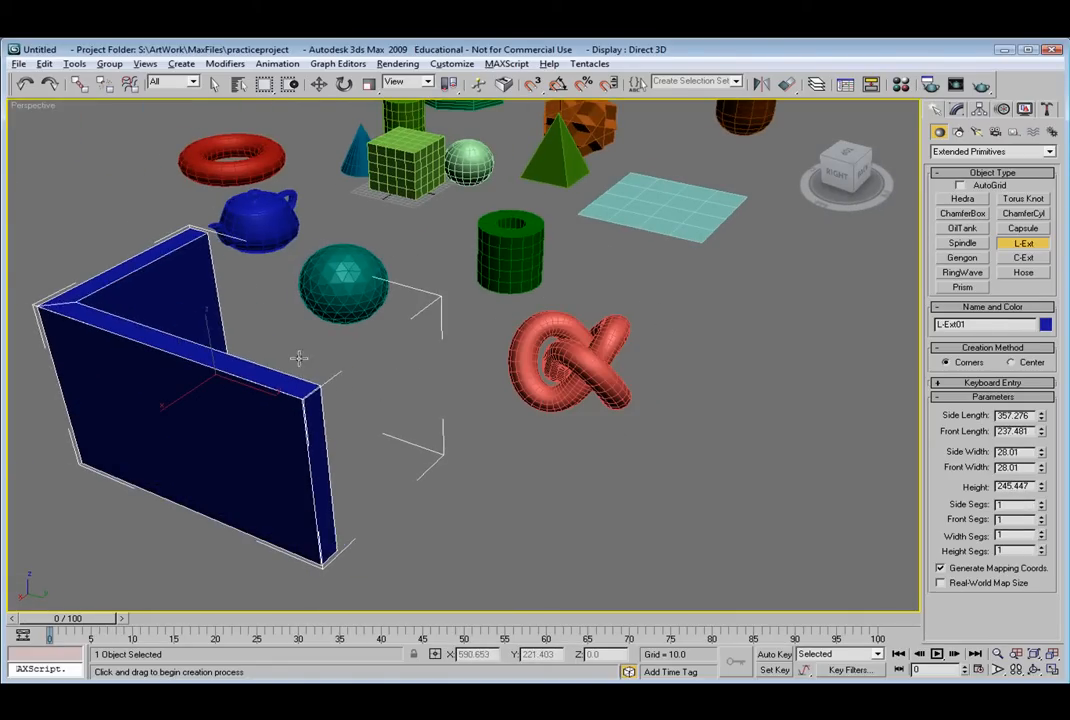
right_click(211, 393)
Create a thin-walled L-Ext beyond the teapot and geosphere, about 352 in side length, 265 in front length and 306 high
drag(239, 353, 336, 540)
click(258, 289)
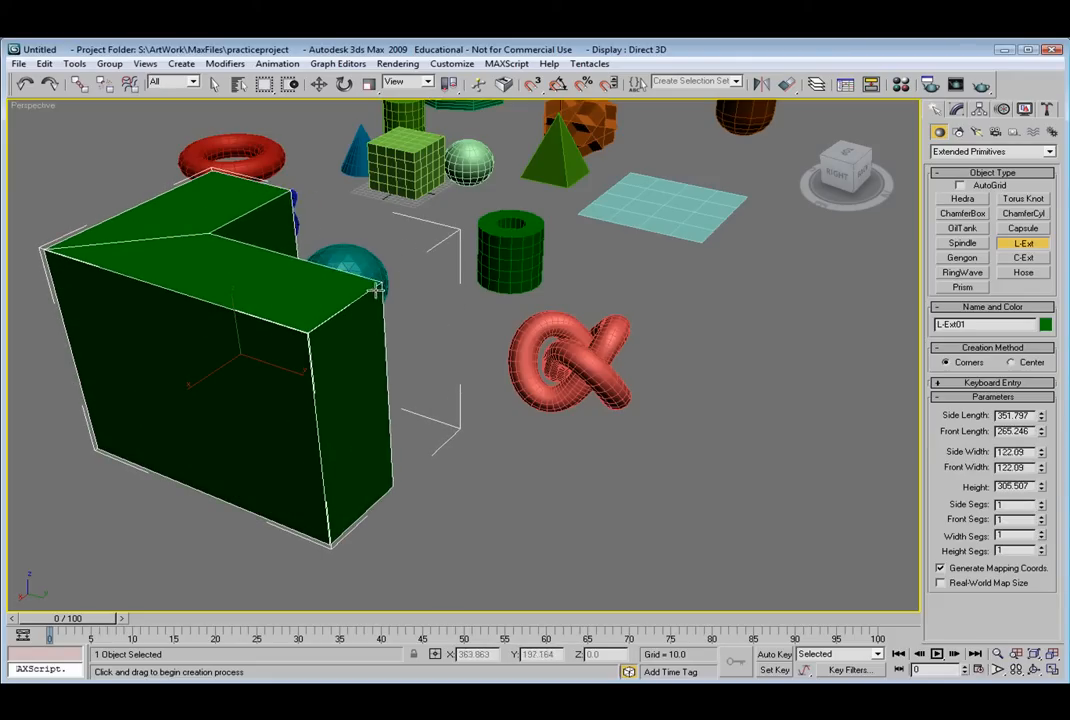
click(284, 319)
Create a C-Ext beside the L-Ext with back and front about 295 long, side about 330, widths about 56 and height about 339
alt+middle_drag(286, 320, 380, 400)
click(1024, 258)
drag(240, 253, 399, 494)
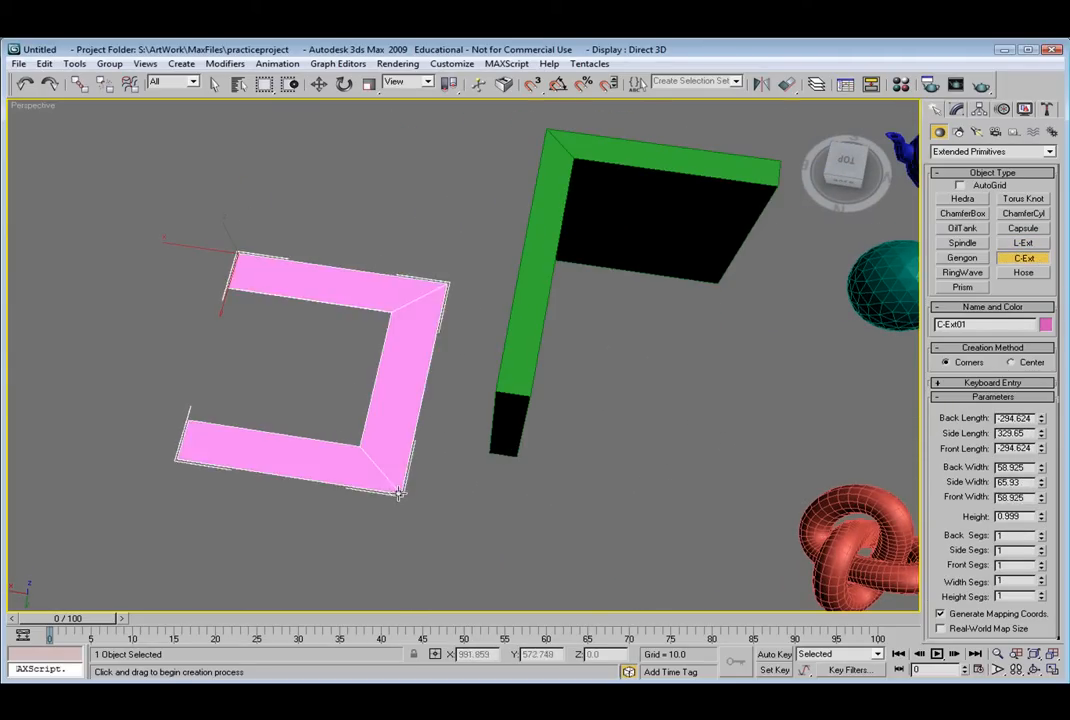
click(325, 256)
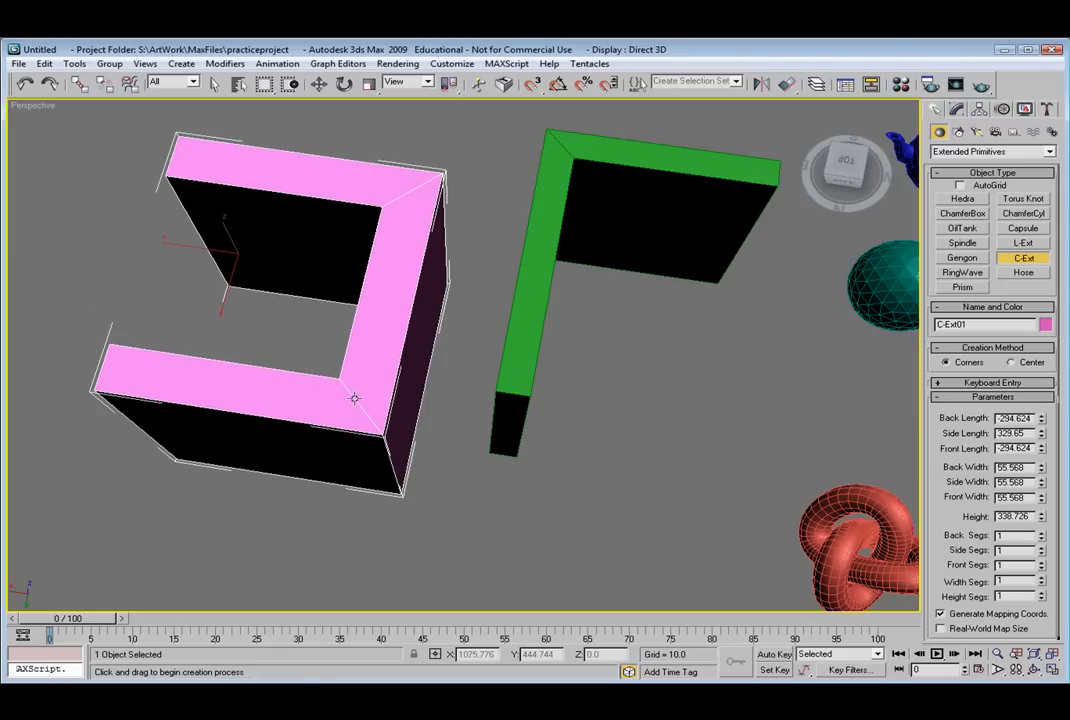
mouse_move(526, 342)
alt+middle_down()
mouse_move(506, 382)
mouse_move(497, 346)
mouse_move(538, 338)
alt+middle_up()
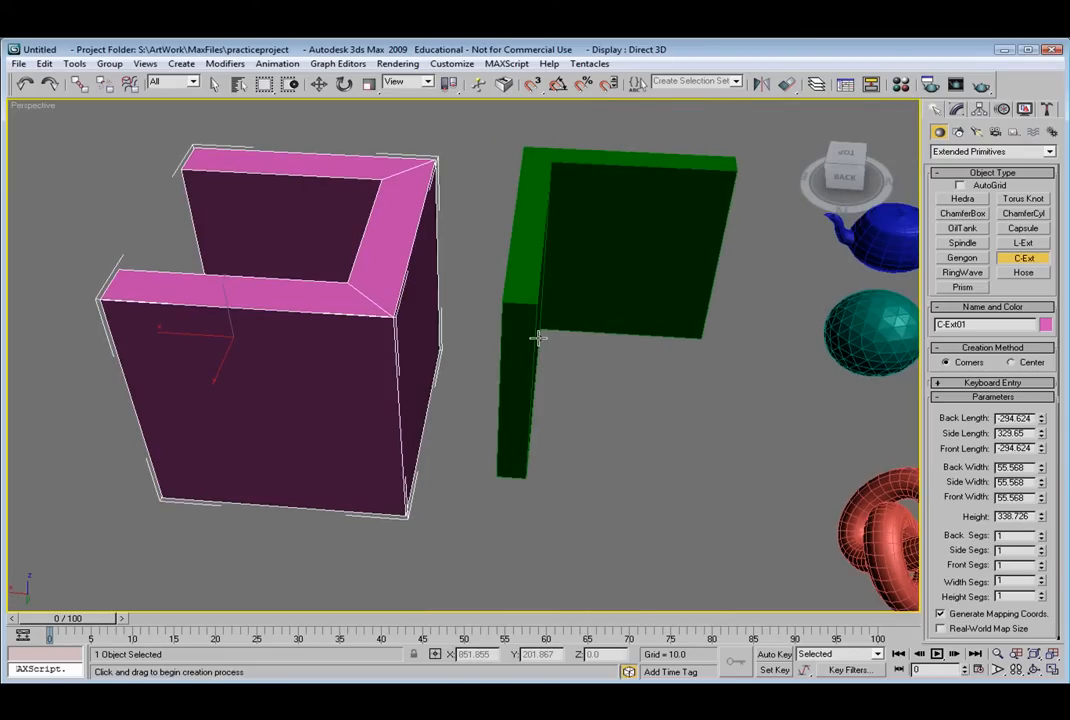